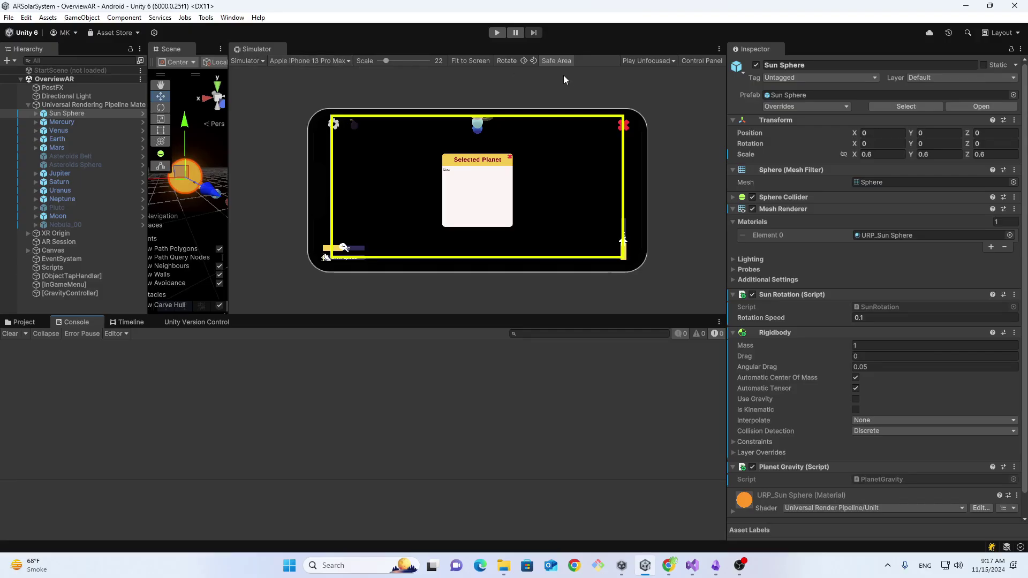
Toggle the safe-area outline off and on, then preview on iPhone 6, iPhone 8 and Pixel 2.
click(554, 61)
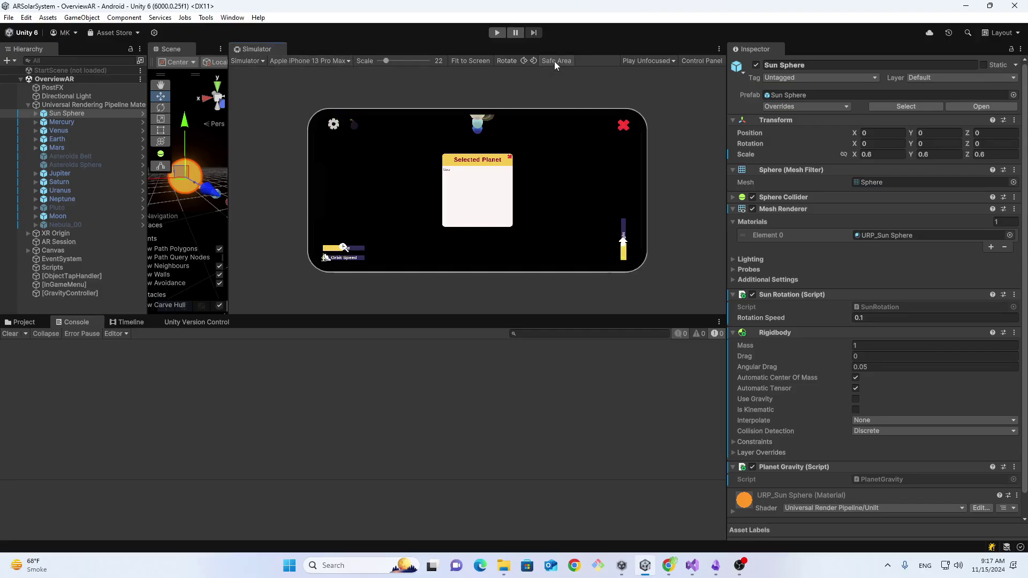
click(554, 61)
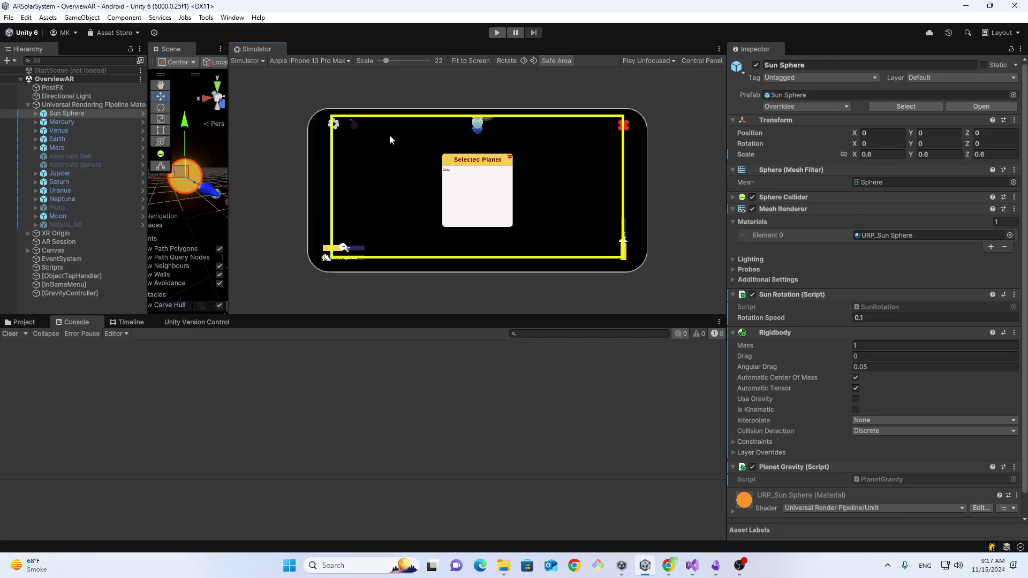
click(310, 60)
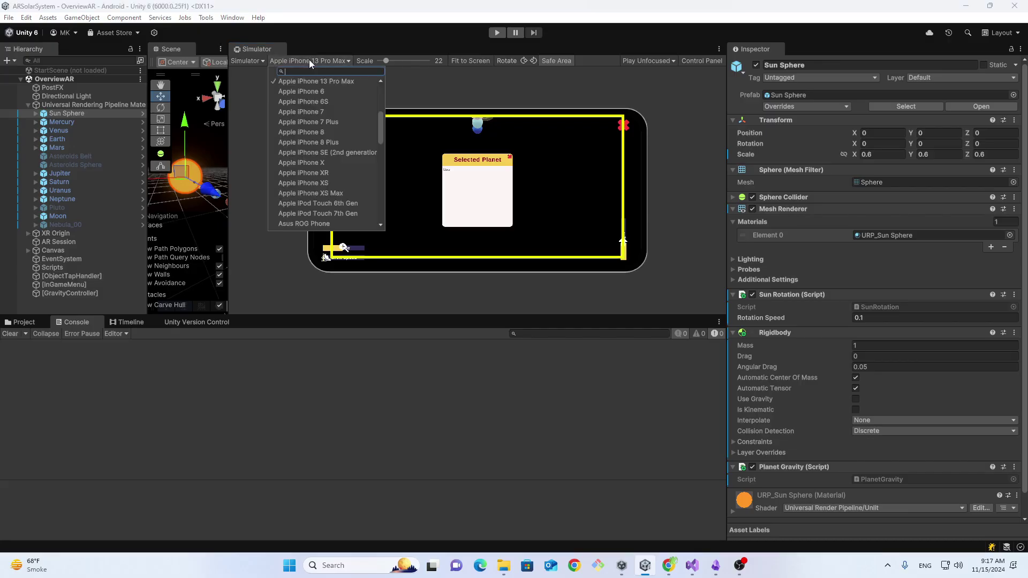
click(304, 92)
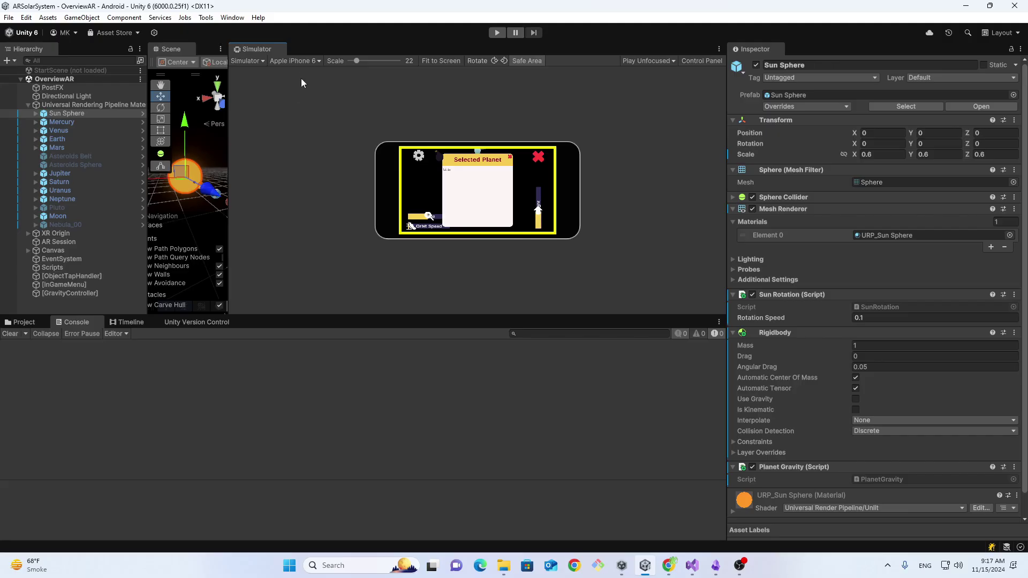
click(300, 60)
click(307, 121)
click(300, 60)
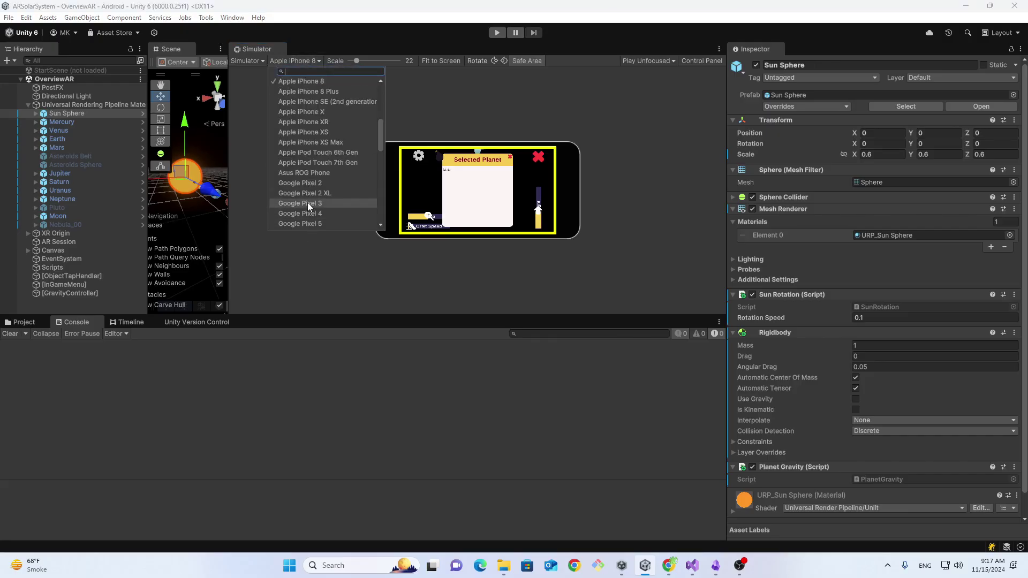
click(309, 184)
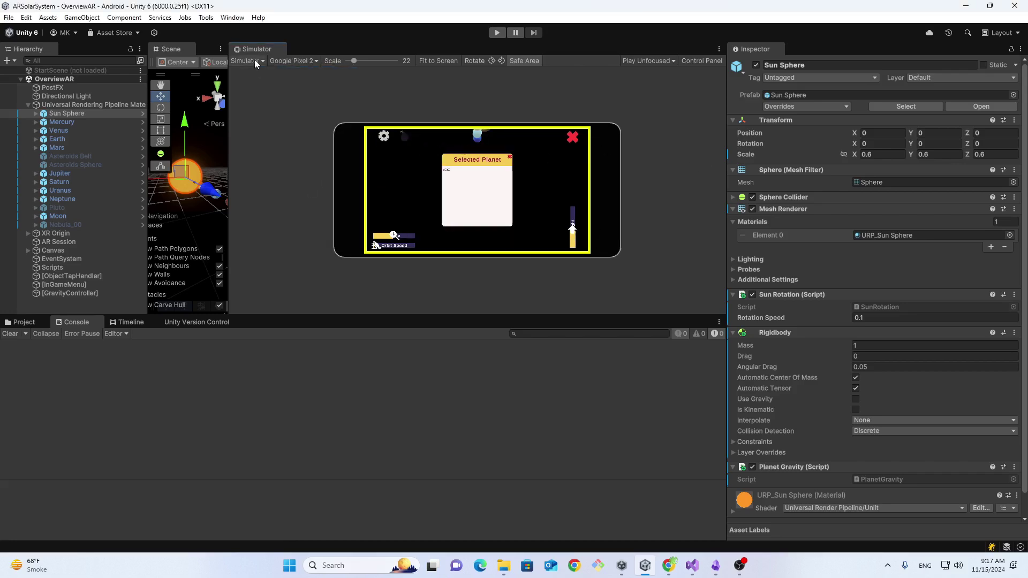
Preview the UI on HTC 10, Phab2 Pro, Redmi 6 Pro, finishing on iPad (6th gen).
click(273, 59)
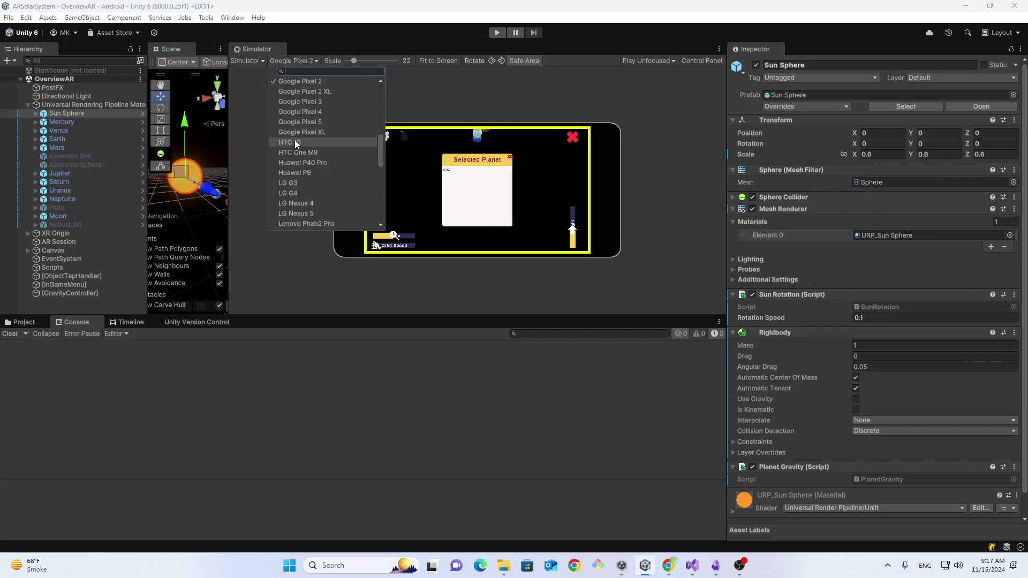
click(294, 140)
click(283, 61)
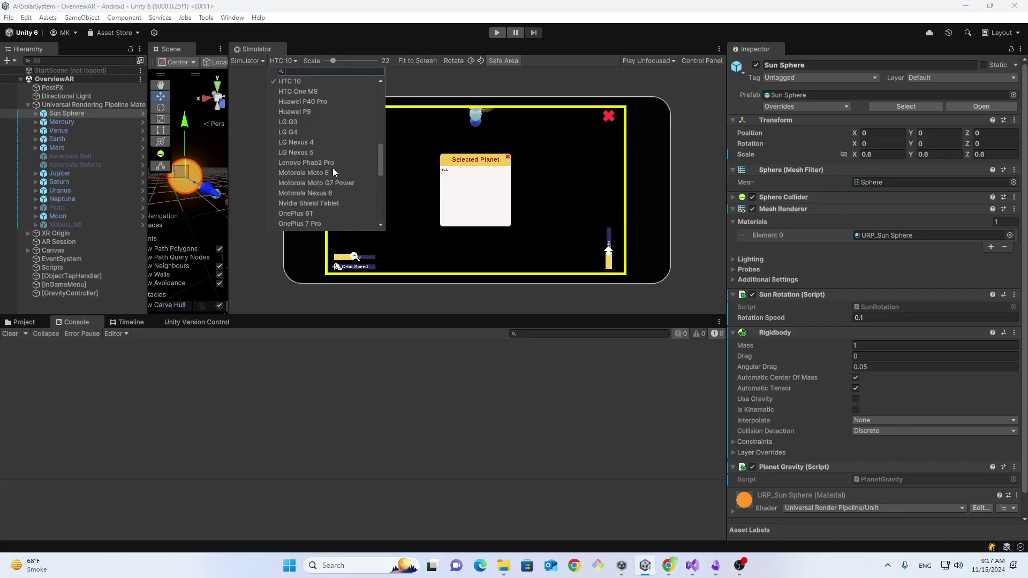
click(308, 163)
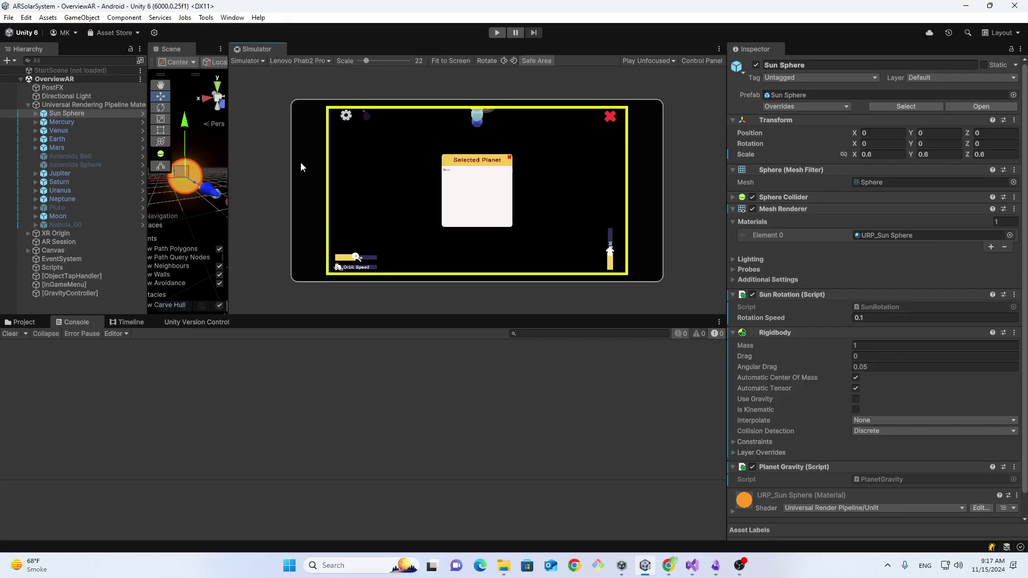
click(301, 61)
scroll(383, 177, down, 10)
click(319, 194)
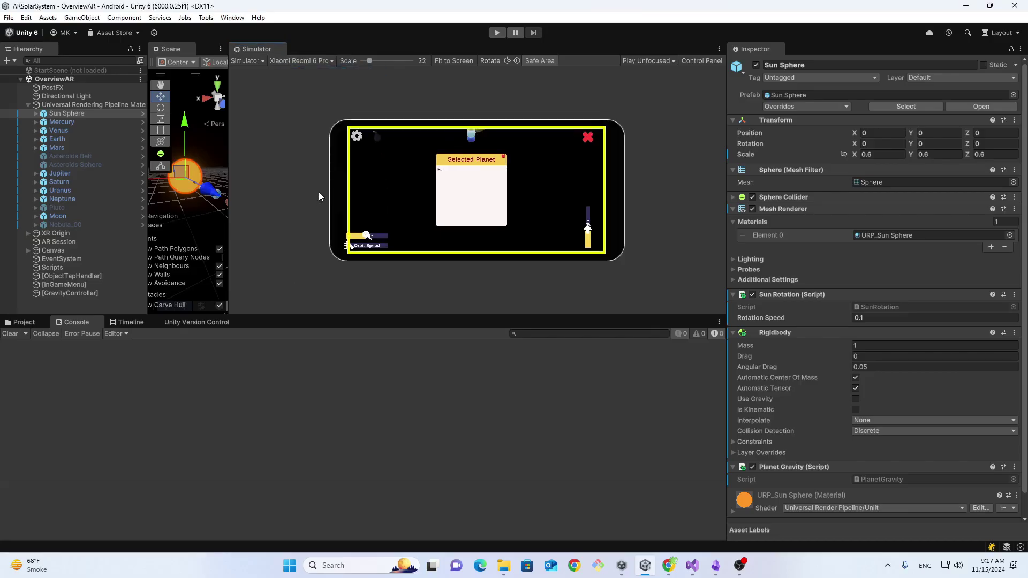
click(301, 60)
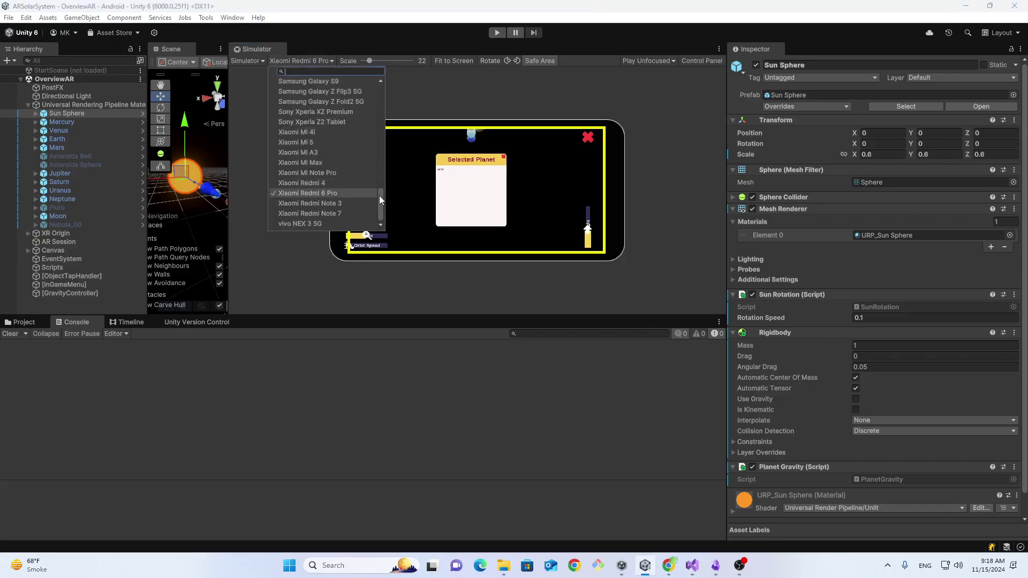
scroll(379, 195, up, 10)
click(332, 91)
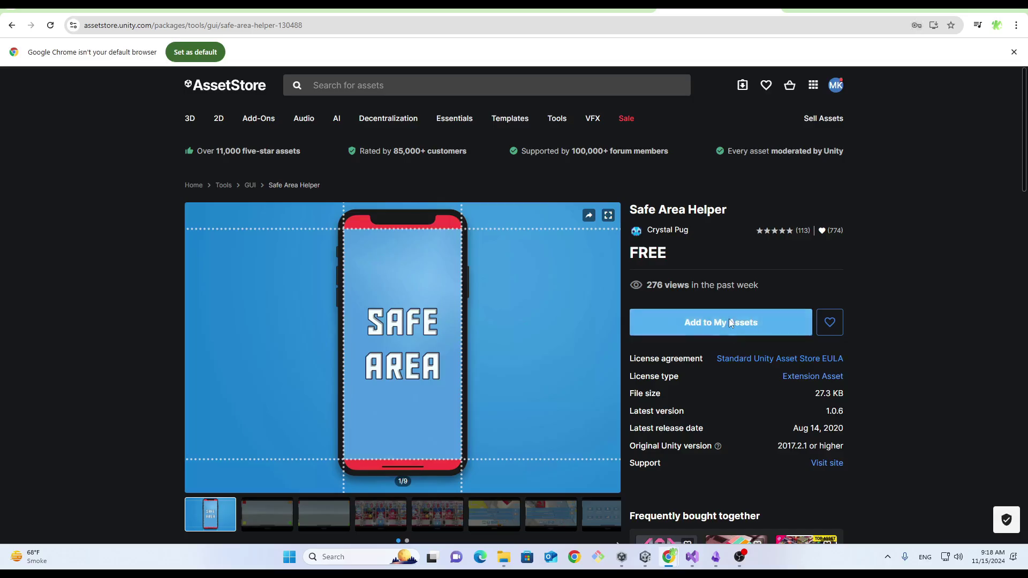
Add Safe Area Helper to My Assets, accept the terms, and open it in the Unity Editor.
click(728, 322)
click(583, 364)
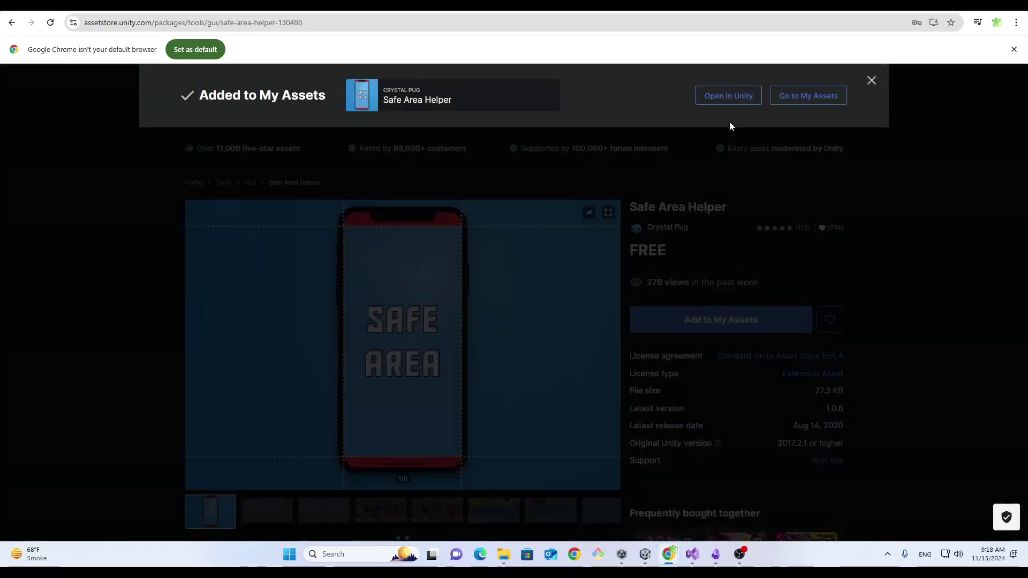
click(729, 97)
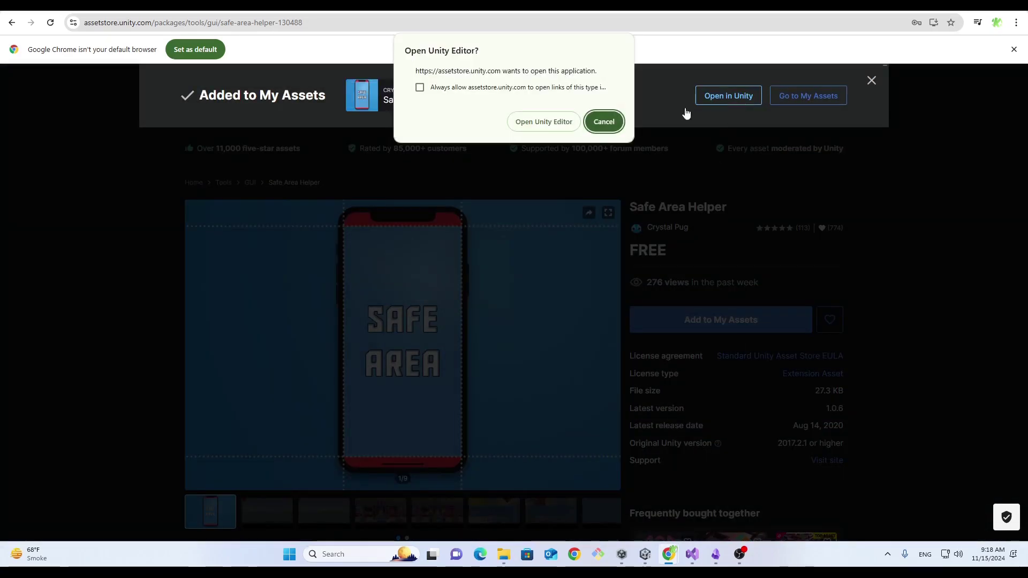
click(546, 123)
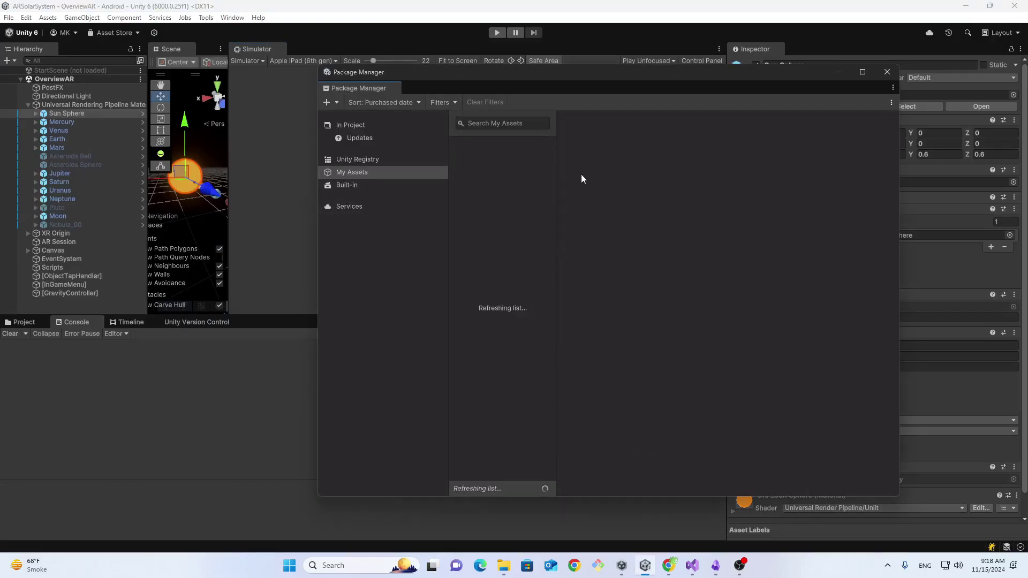
Import Safe Area Helper 1.0.6 from Package Manager and close the window.
drag(496, 76, 416, 75)
click(503, 170)
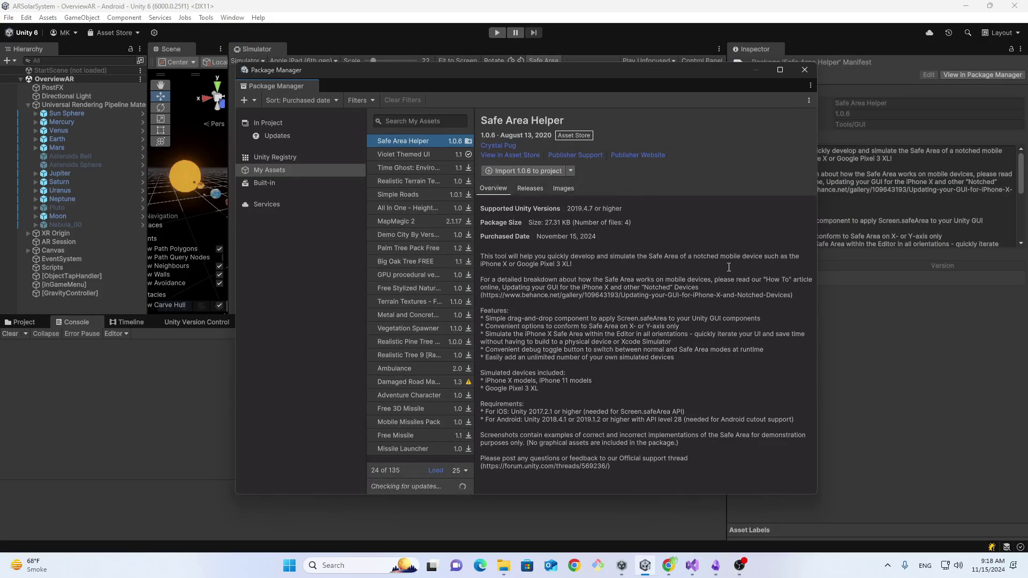
click(805, 75)
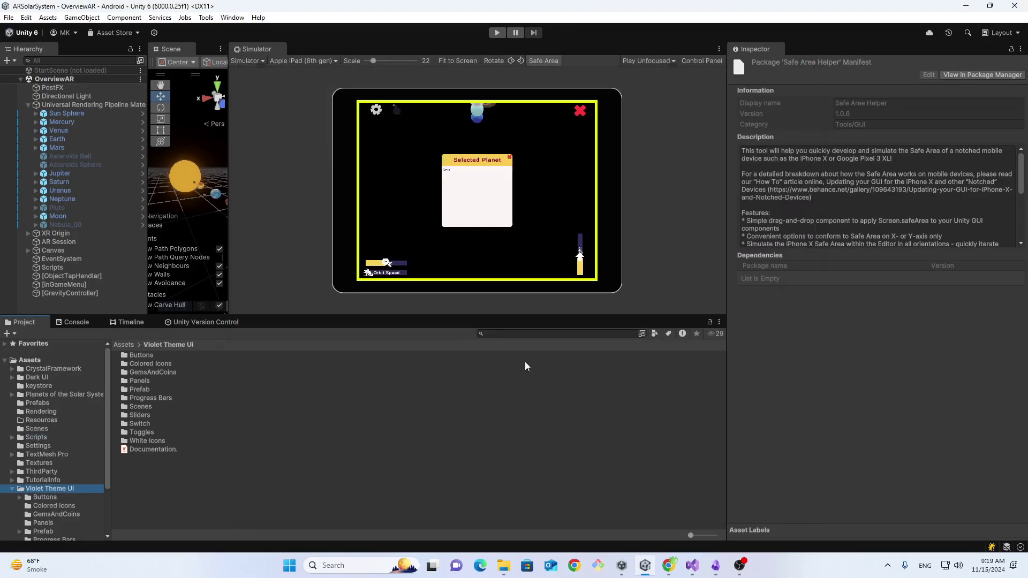
Search the Project for 'safe' and drag SafeAreaDemo.unity into the Hierarchy beside OverviewAR.
click(527, 333)
text(safe)
click(152, 381)
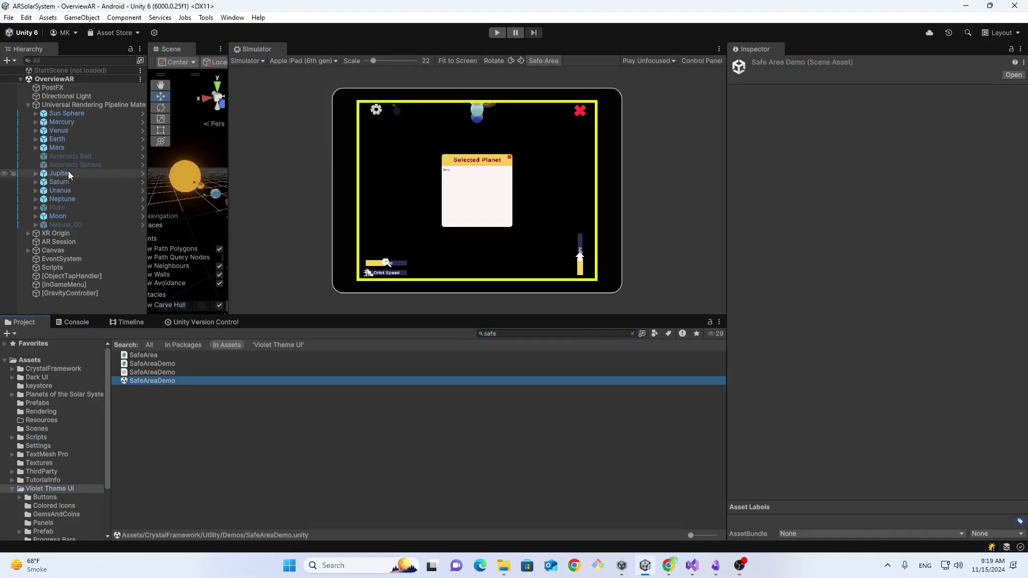
click(21, 79)
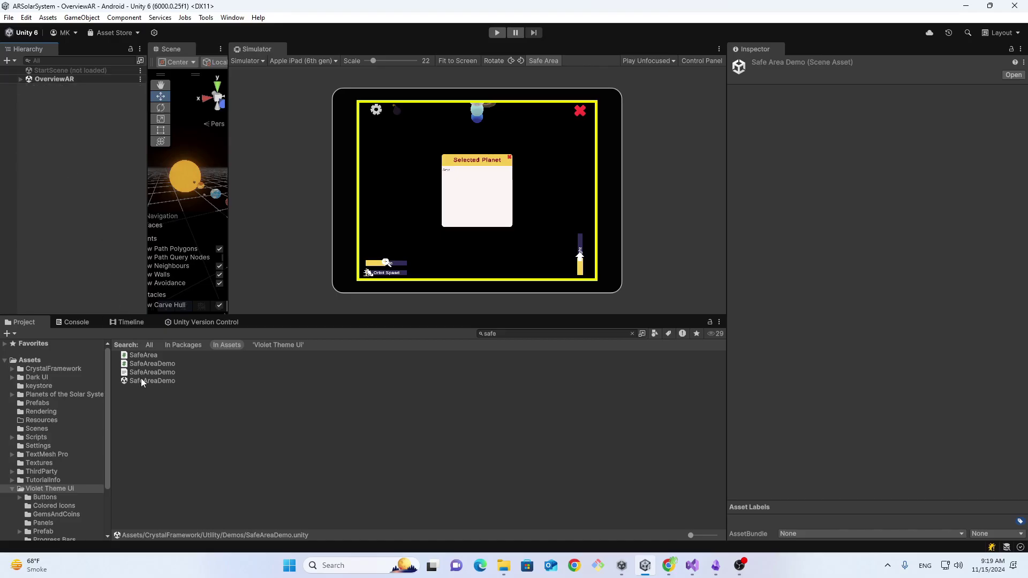
drag(140, 379, 49, 123)
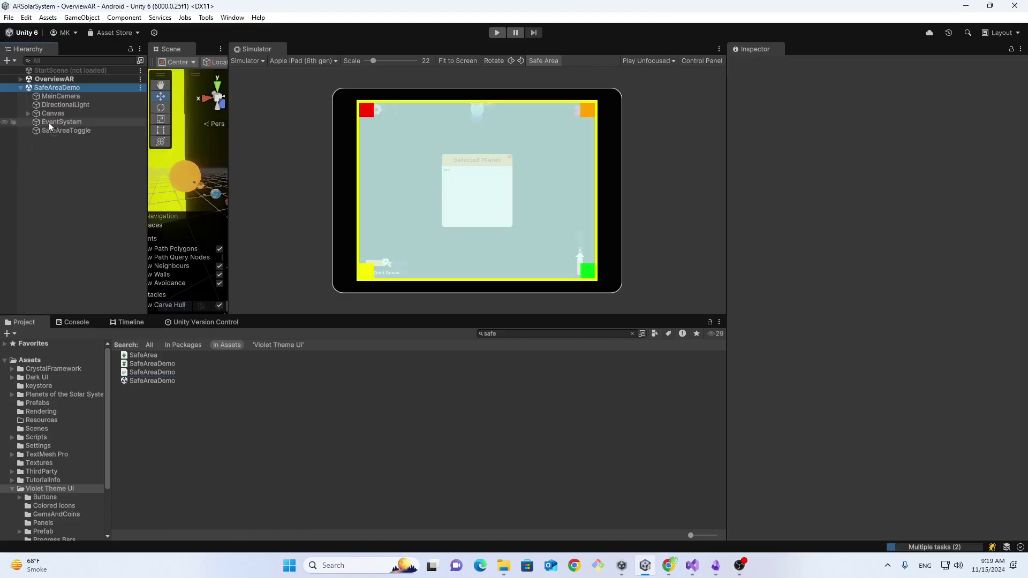
Unload OverviewAR, saving its changes, then play SafeAreaDemo on the simulated iPad (6th gen).
right_click(62, 79)
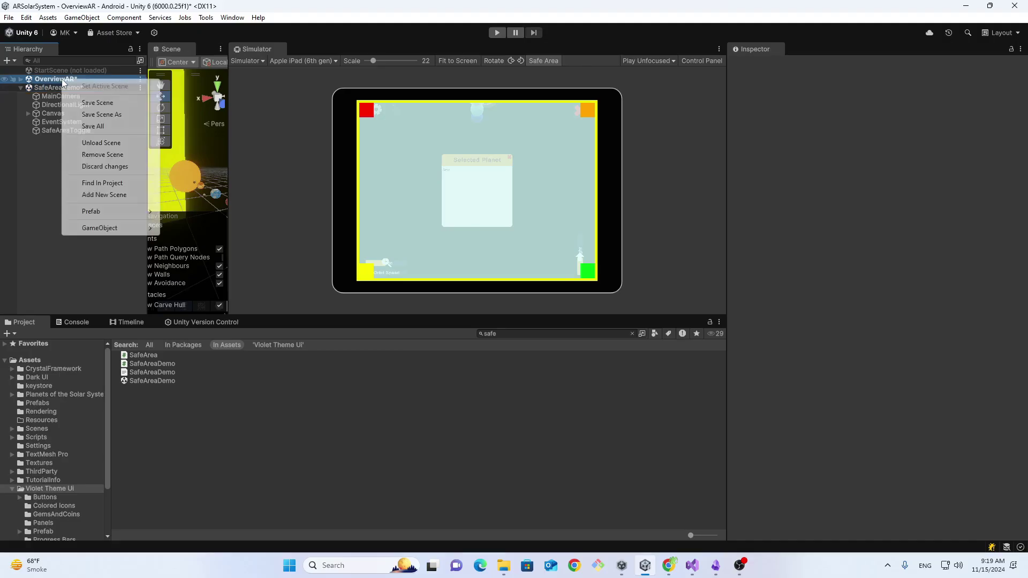
click(100, 143)
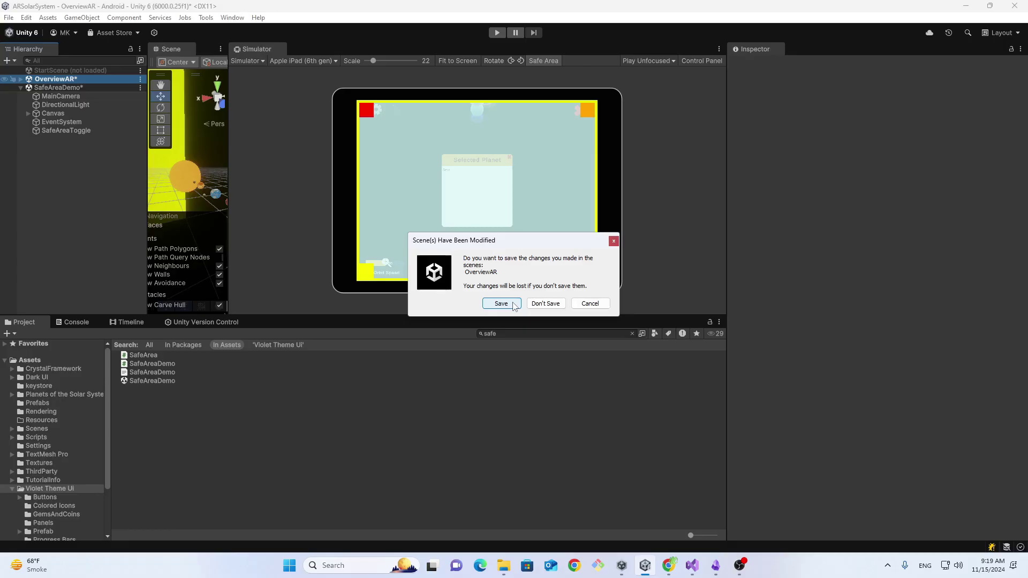
click(546, 304)
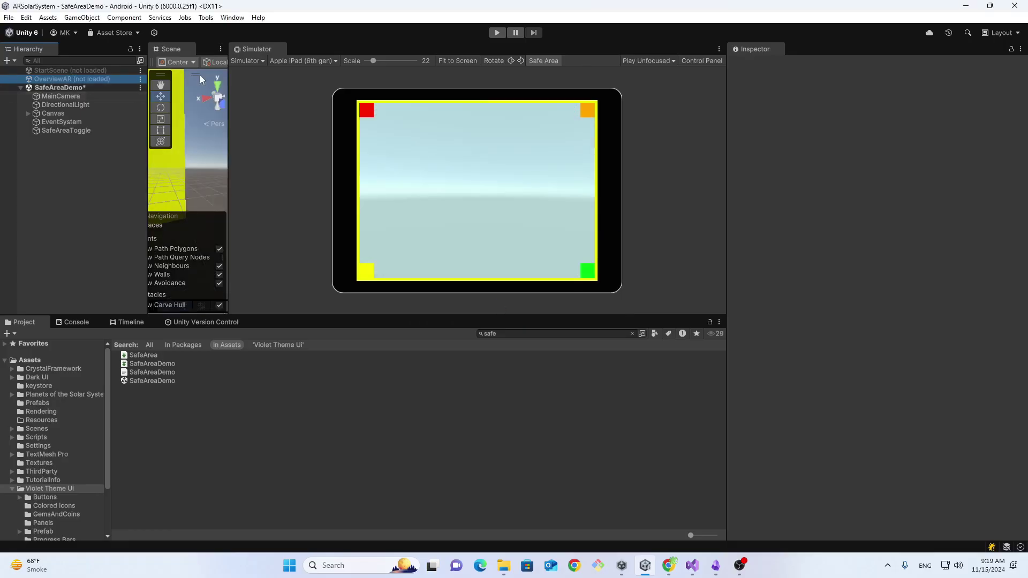
click(494, 34)
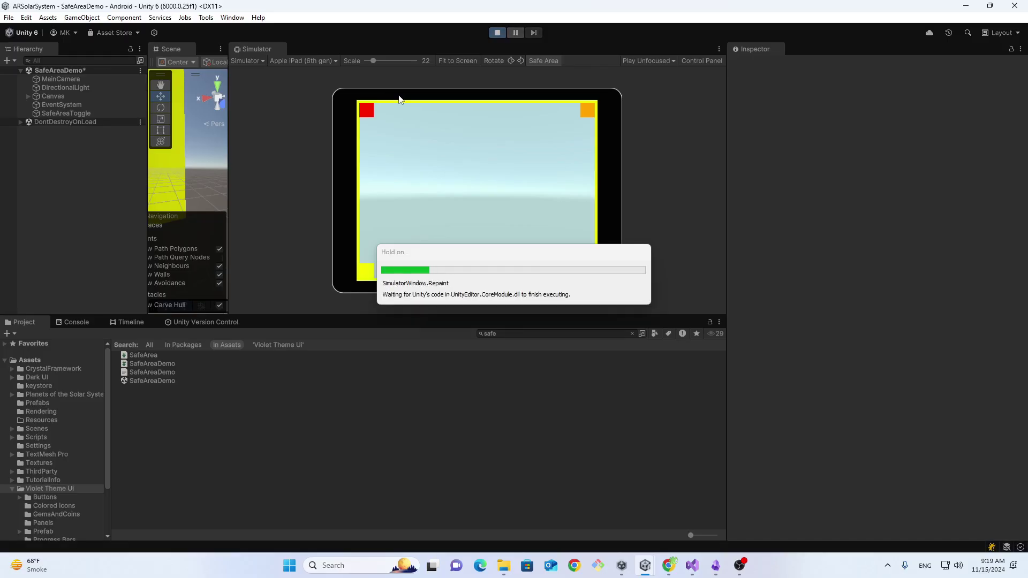
Preview the demo on iPad (7th gen), iPad Pro 10.5, iPhone 13 Pro and iPhone XR.
click(299, 60)
click(306, 95)
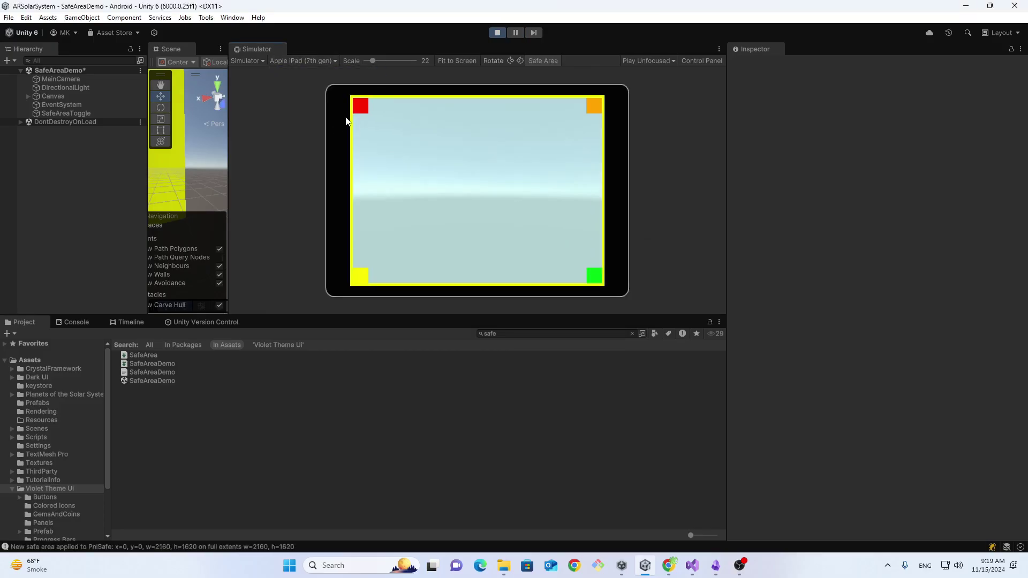
click(303, 61)
click(306, 141)
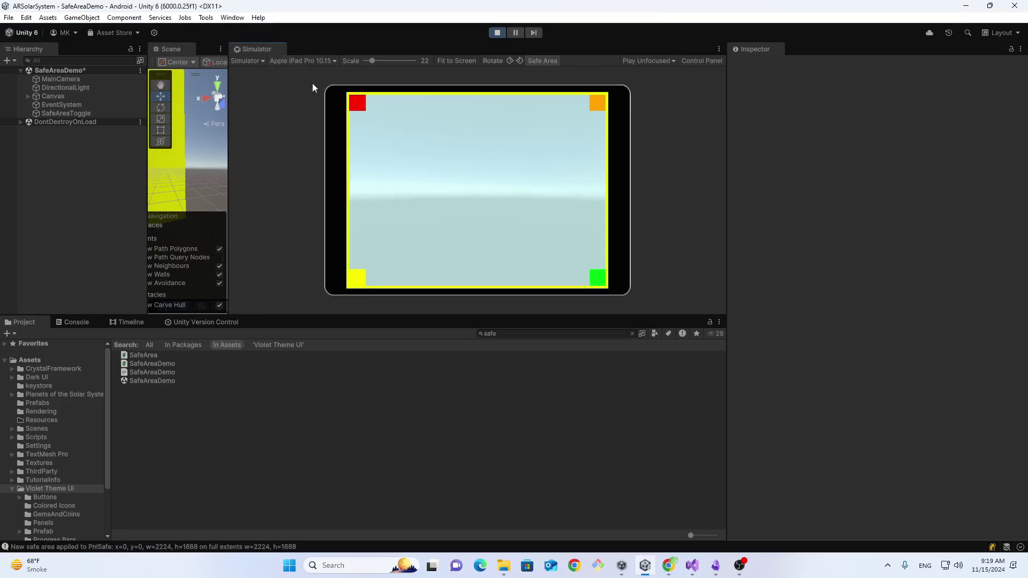
click(303, 61)
click(316, 163)
click(284, 61)
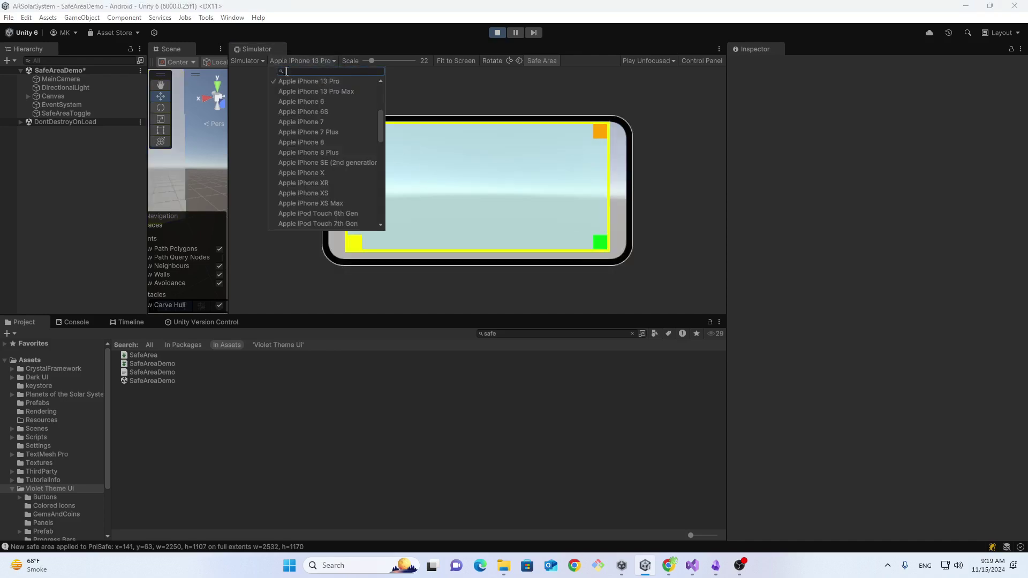
click(304, 182)
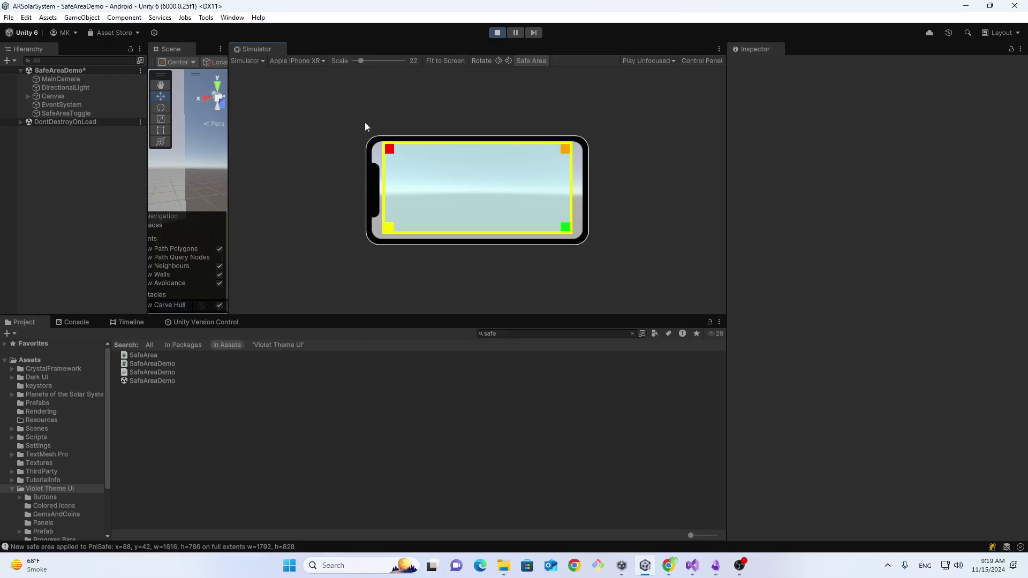
Switch the simulated device to HTC 10, then to Apple iPhone 12 Pro.
click(317, 62)
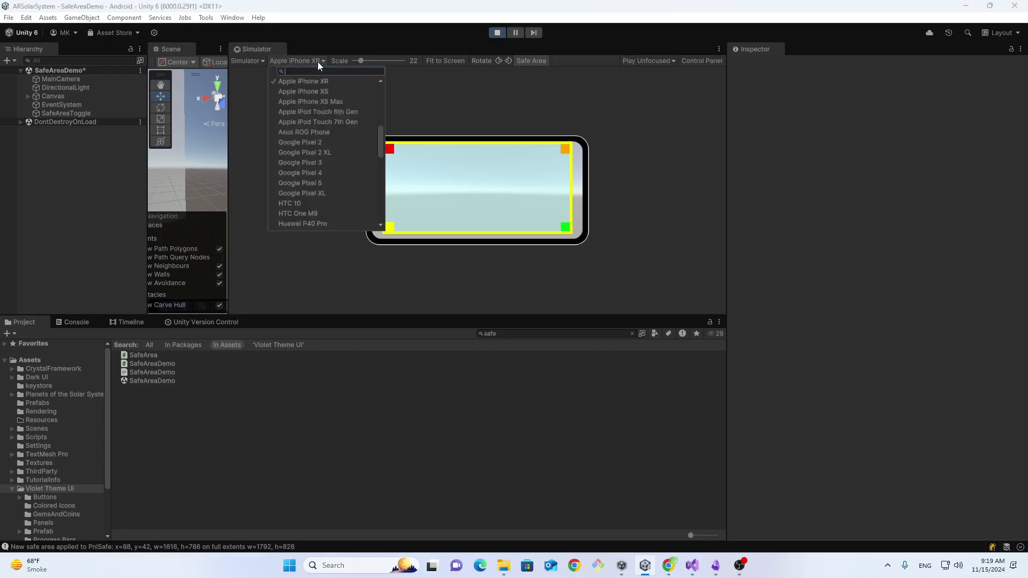
click(302, 203)
click(287, 60)
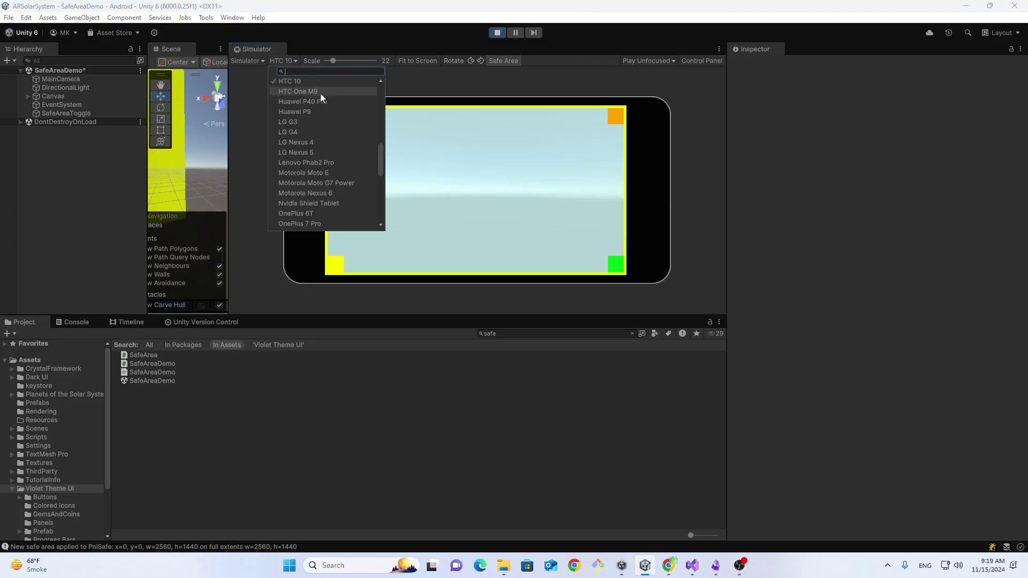
click(392, 108)
click(293, 62)
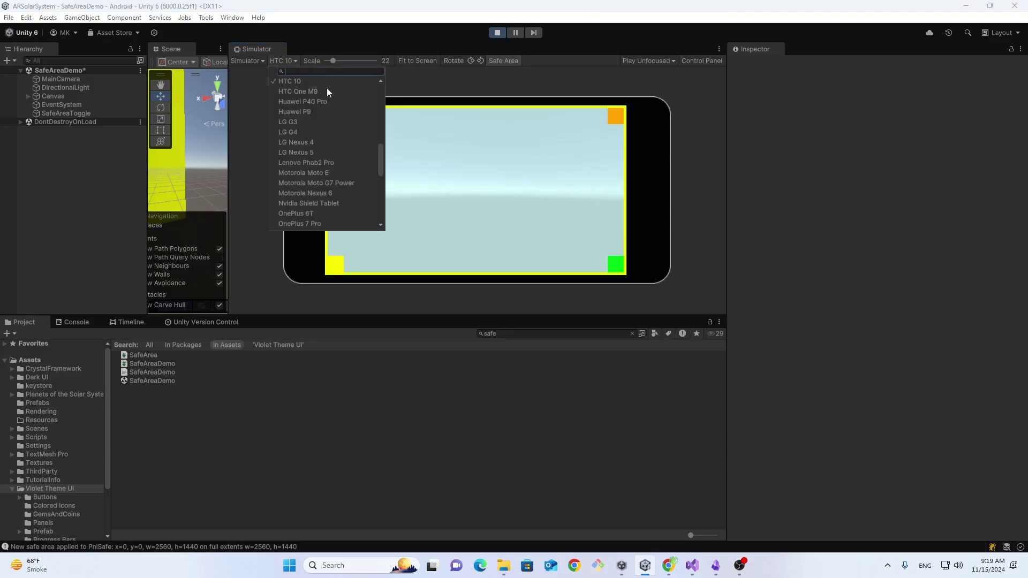
scroll(380, 124, up, 5)
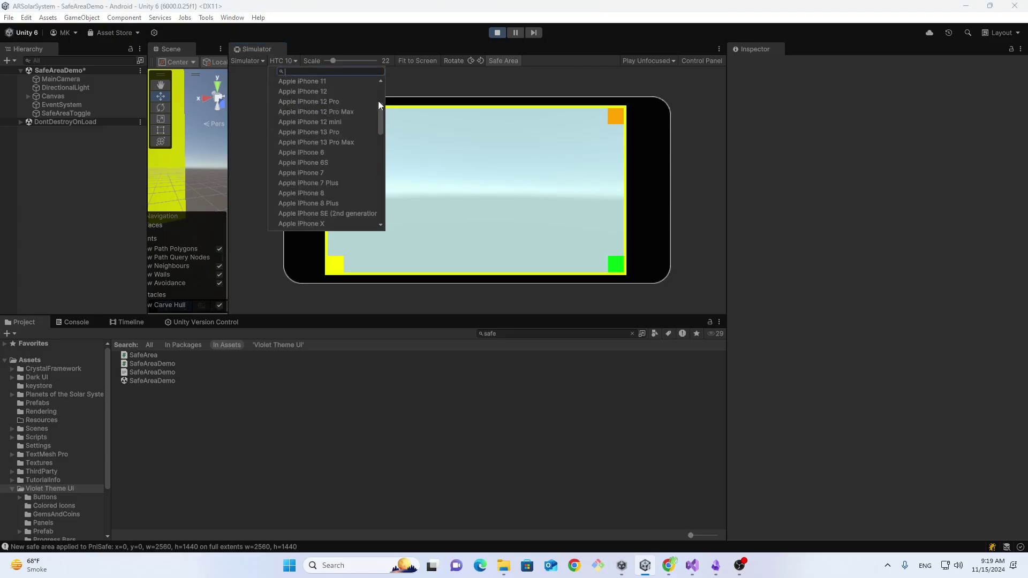
click(336, 103)
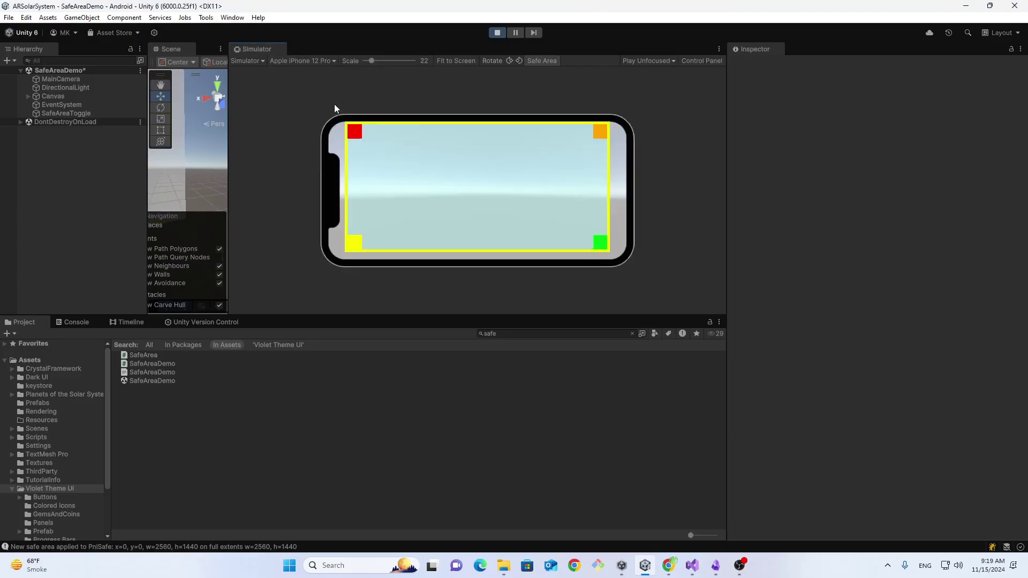
Inspect the demo's Canvas > PnlTop > PnlSafe, its stretch anchors and Safe Area script.
click(41, 97)
click(27, 98)
click(53, 105)
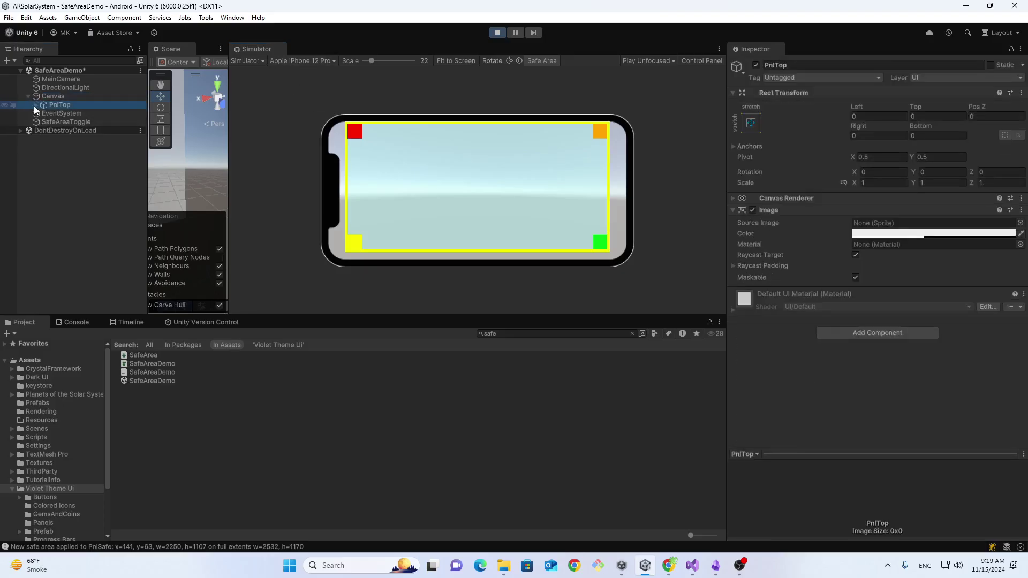
click(35, 105)
click(59, 112)
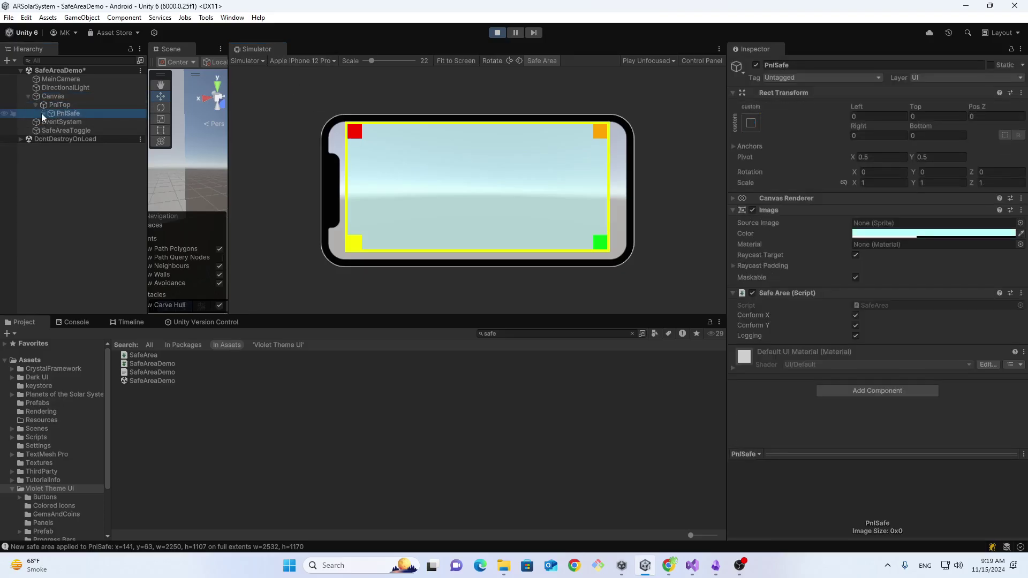
click(42, 113)
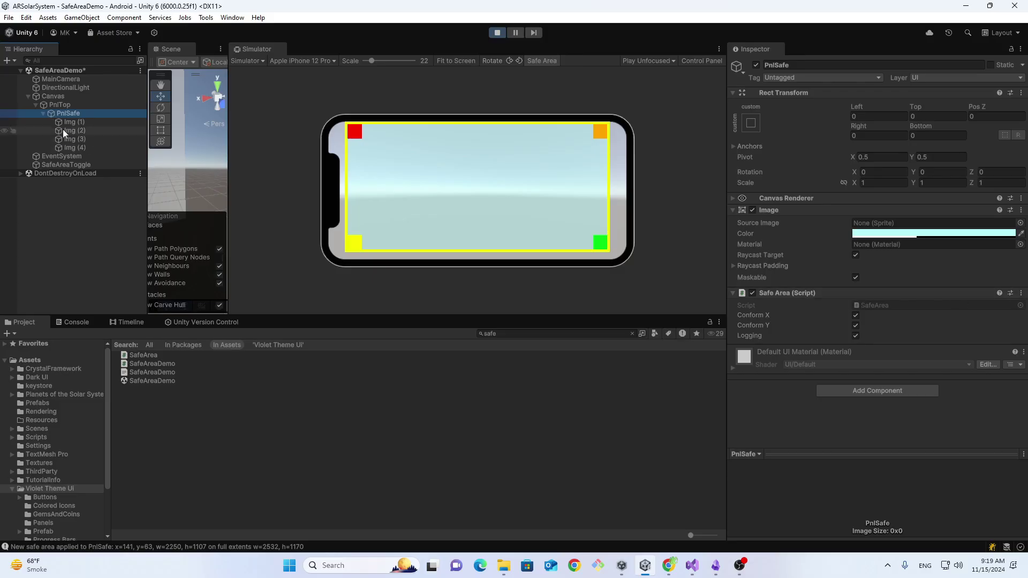
click(62, 105)
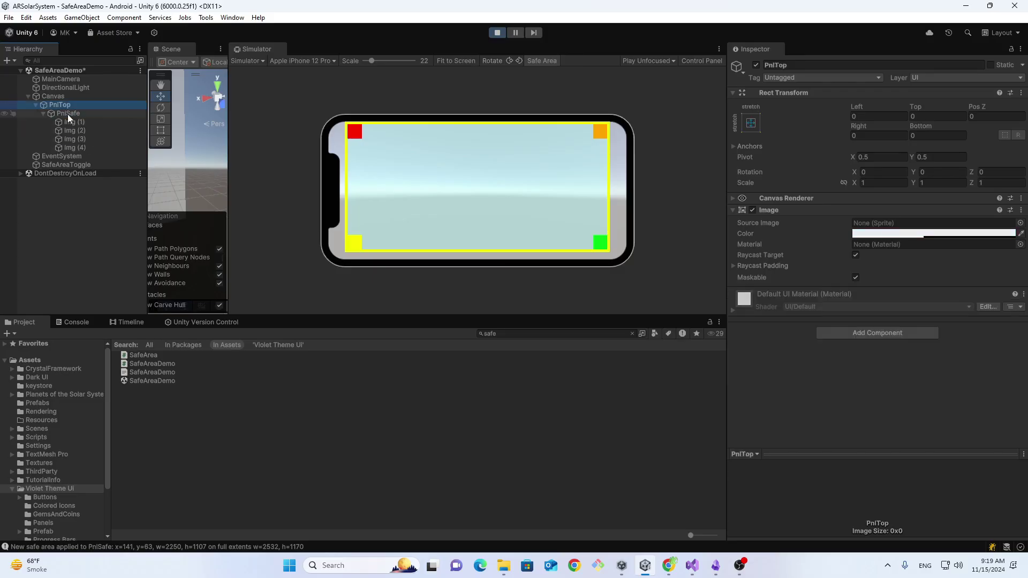
click(68, 114)
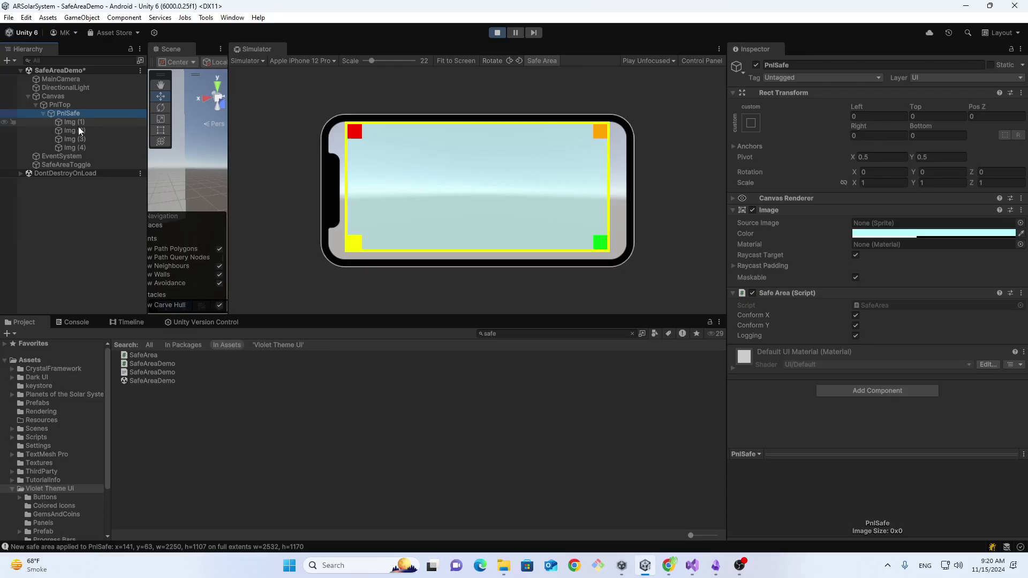
Stop Play mode and unload SafeAreaDemo with Don't Save.
click(496, 32)
right_click(81, 79)
click(93, 85)
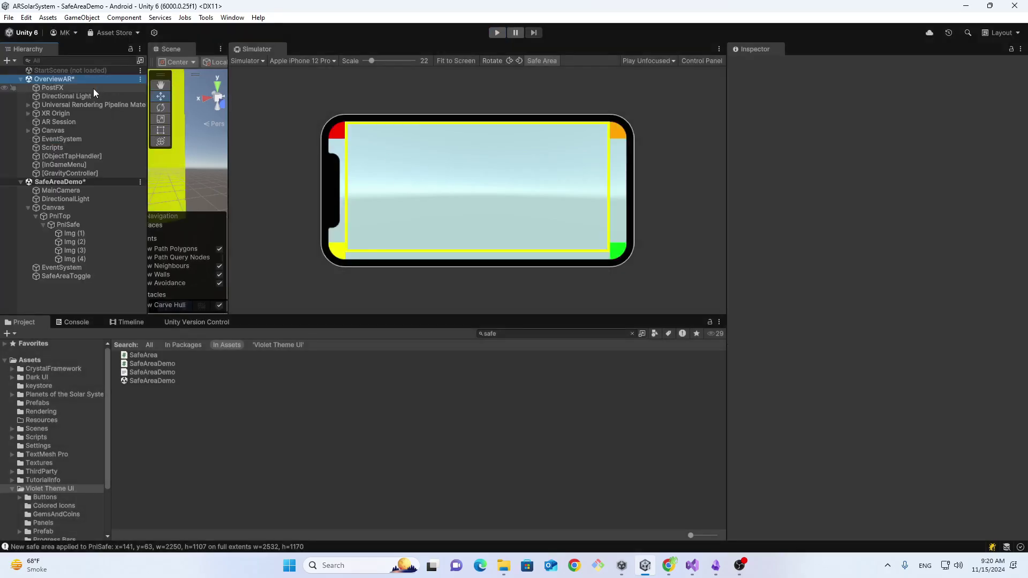
right_click(46, 184)
click(81, 245)
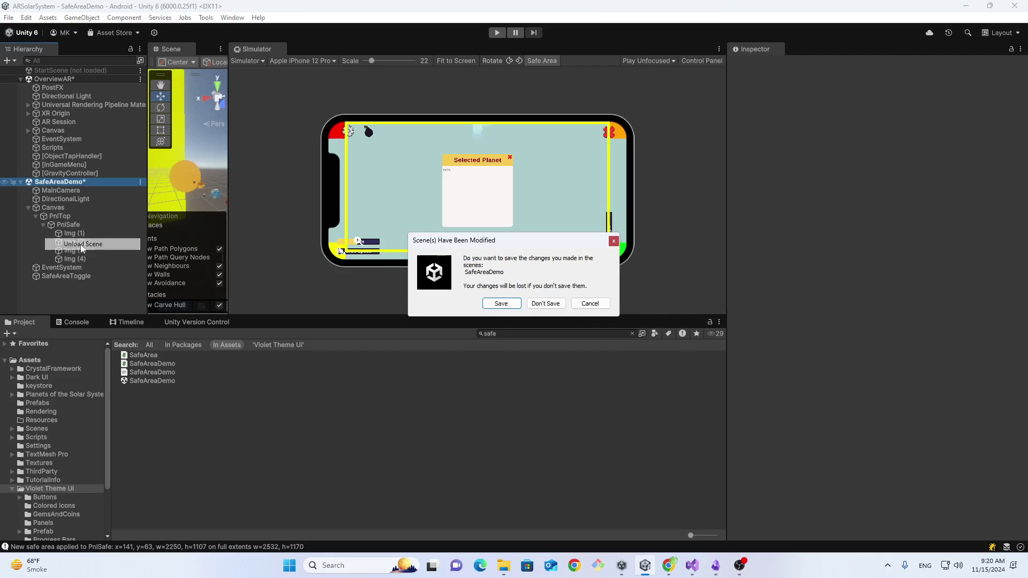
click(536, 301)
Dock Simulator beside Scene, frame the OverviewAR Canvas, and enable 2D view with the Rect tool.
click(51, 130)
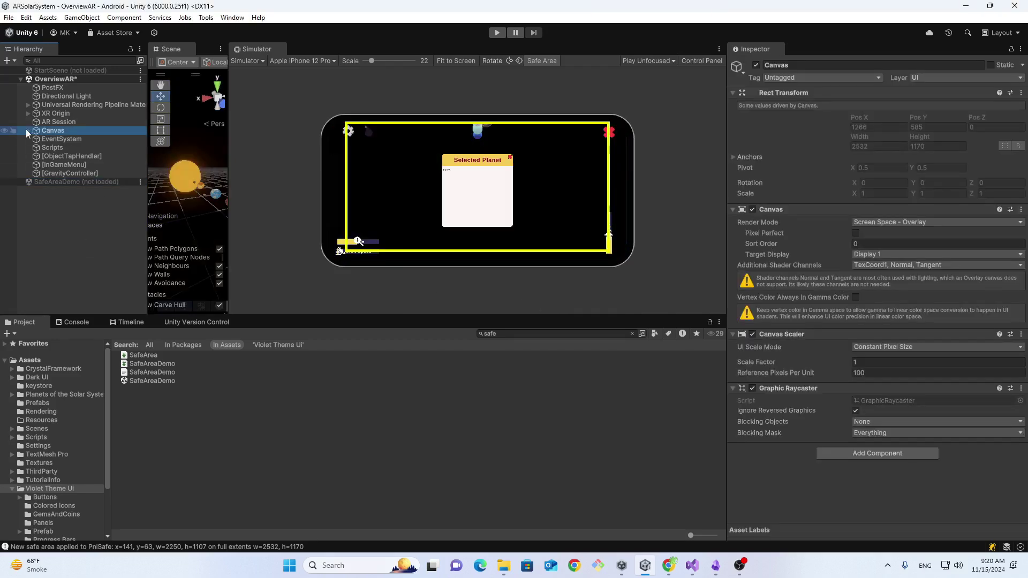
click(28, 130)
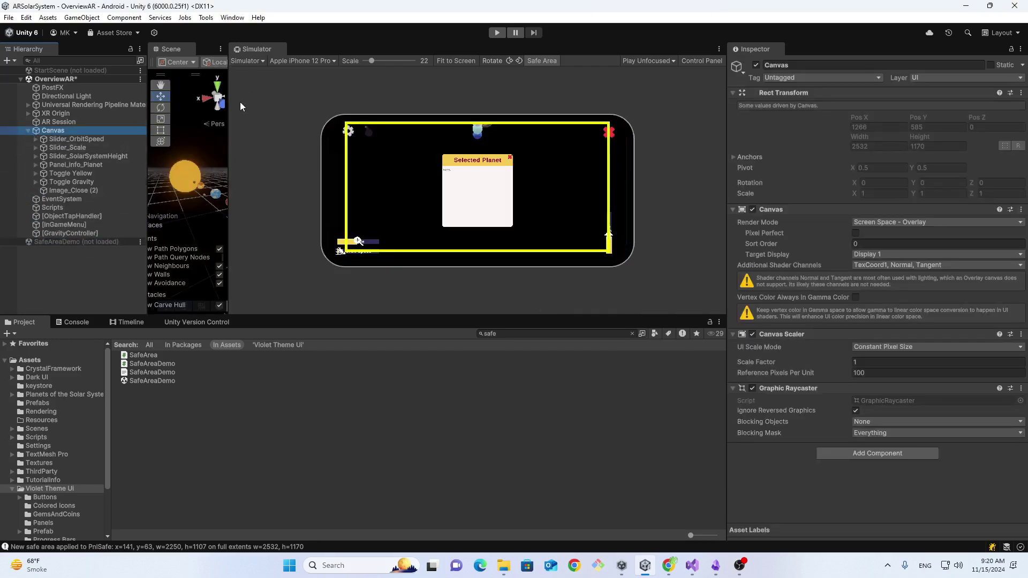
drag(243, 49, 191, 49)
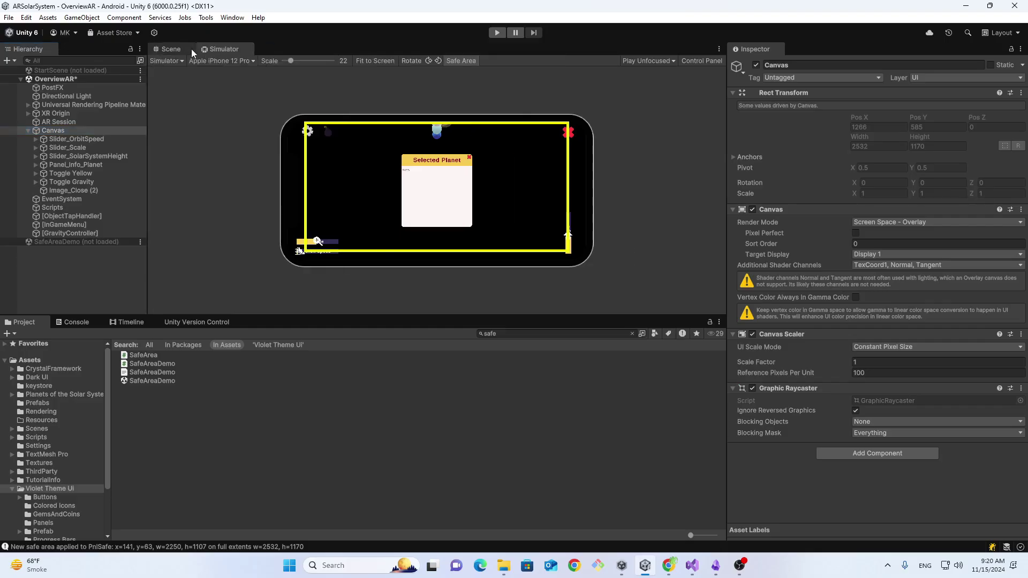
click(176, 49)
double_click(49, 132)
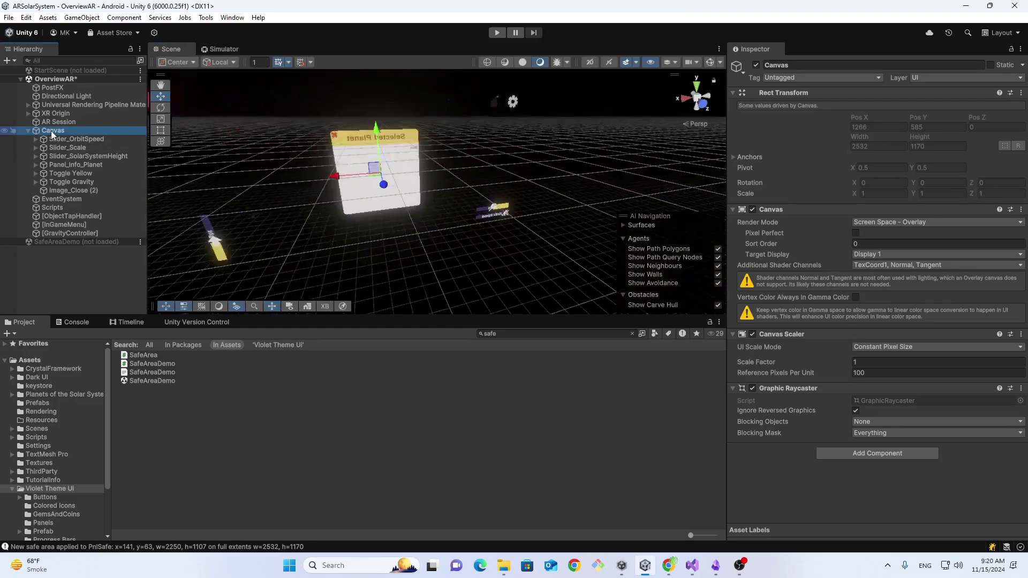
click(57, 140)
double_click(57, 139)
click(589, 61)
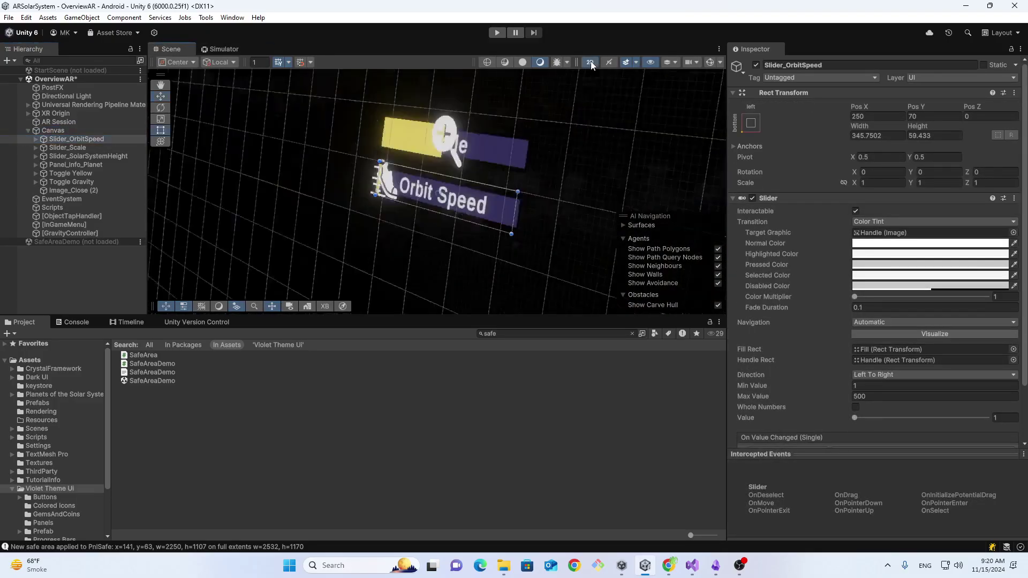
key(t)
scroll(271, 177, down, 5)
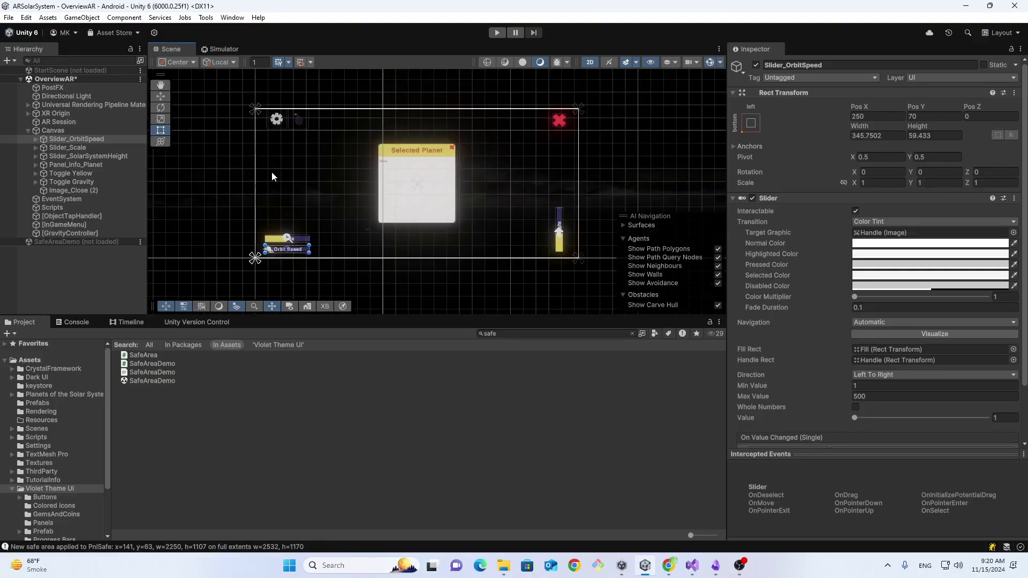
Create an empty child under Canvas, move it to the top, and rename it SafeArea.
right_click(52, 131)
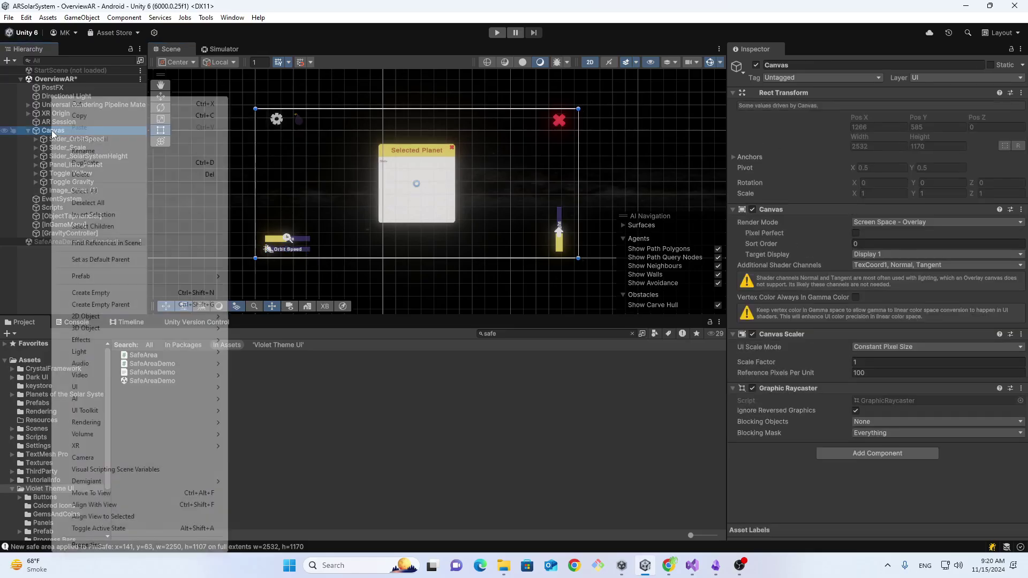
mouse_move(109, 391)
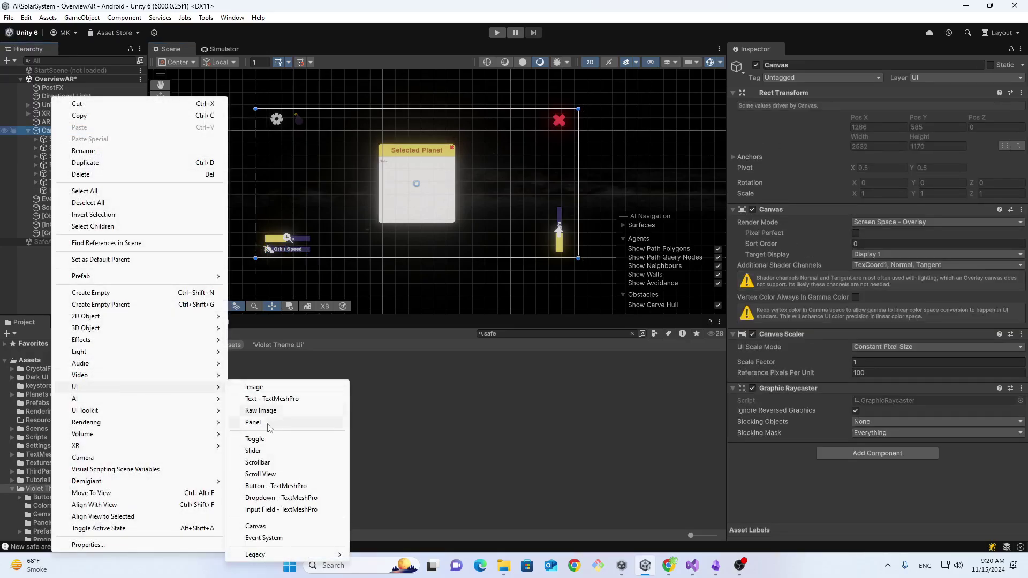
click(108, 293)
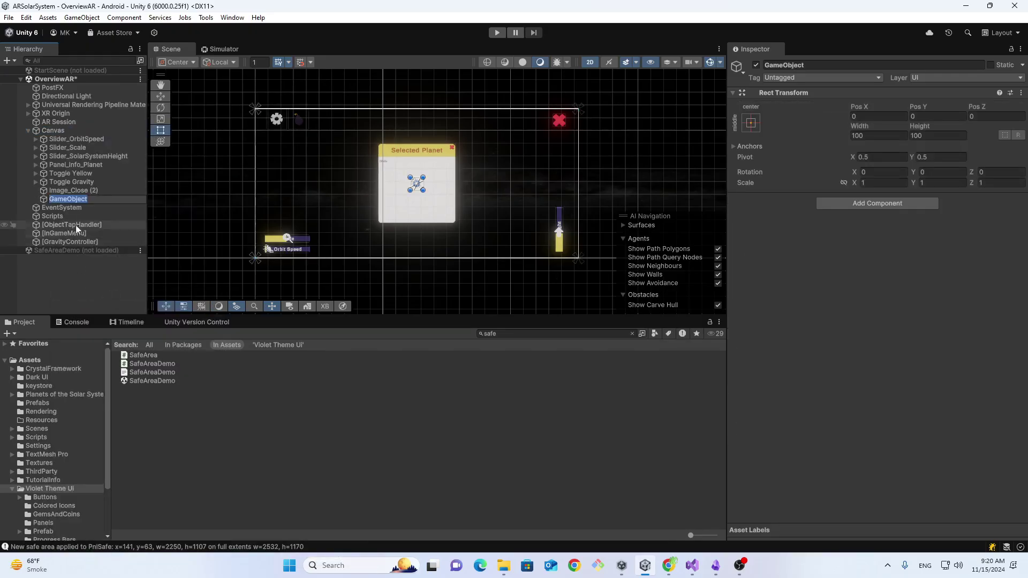
click(63, 201)
drag(62, 200, 63, 136)
click(803, 65)
text(S)
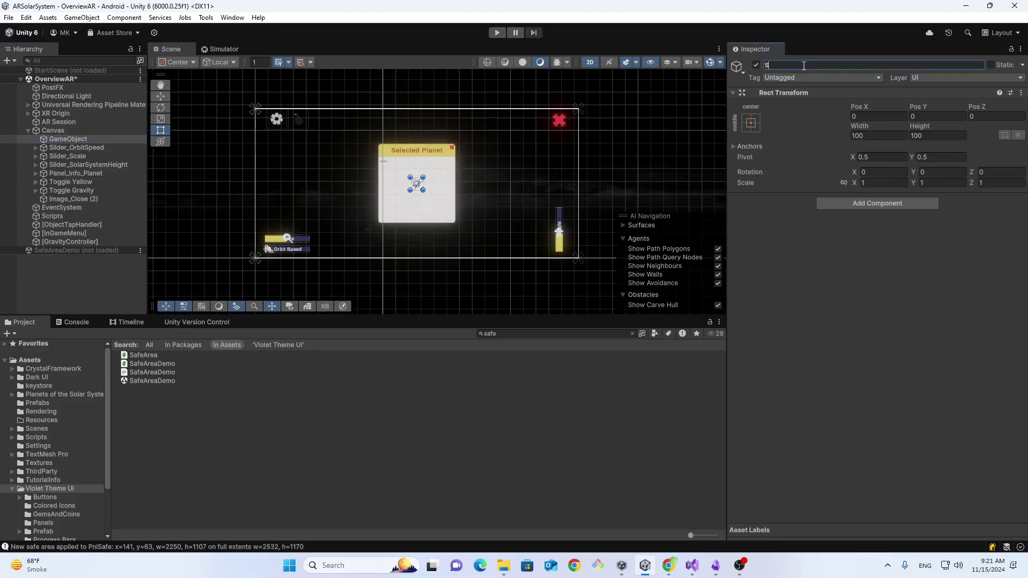
text(afeArea)
key(Return)
Add the Safe Area script to SafeArea and apply the stretch-stretch anchor preset.
click(878, 205)
text(sa)
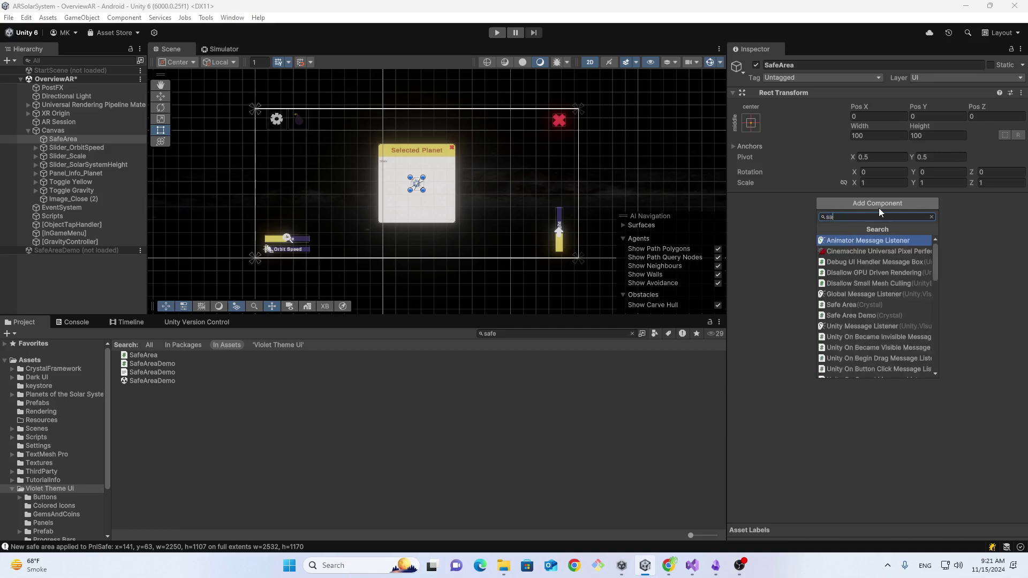
text(fe)
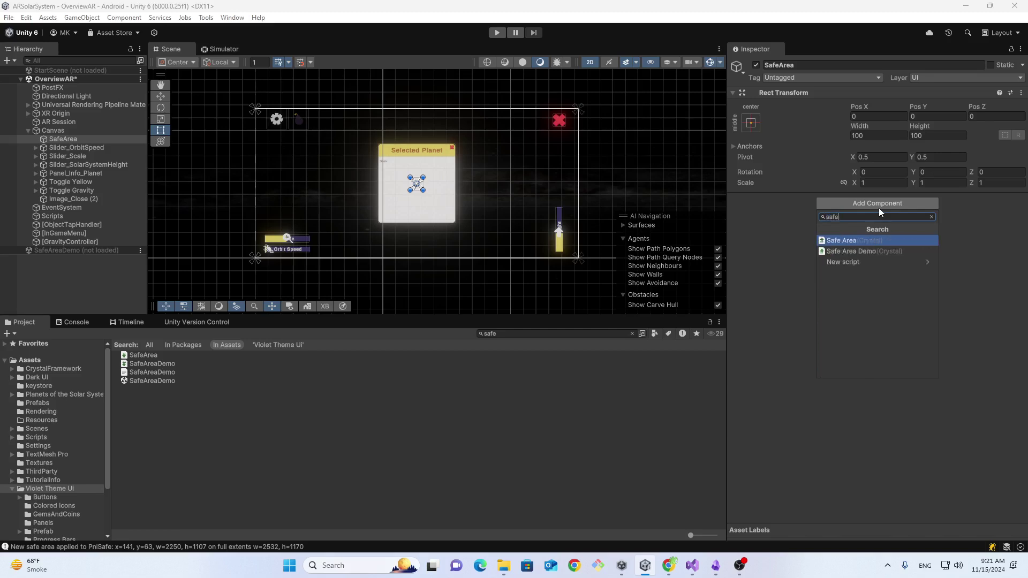
key(Return)
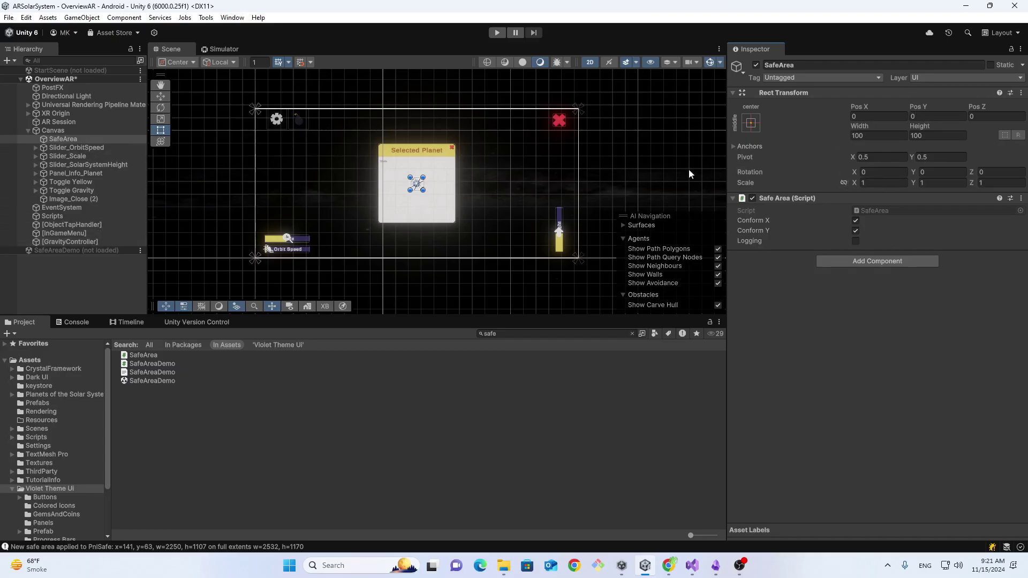
click(750, 123)
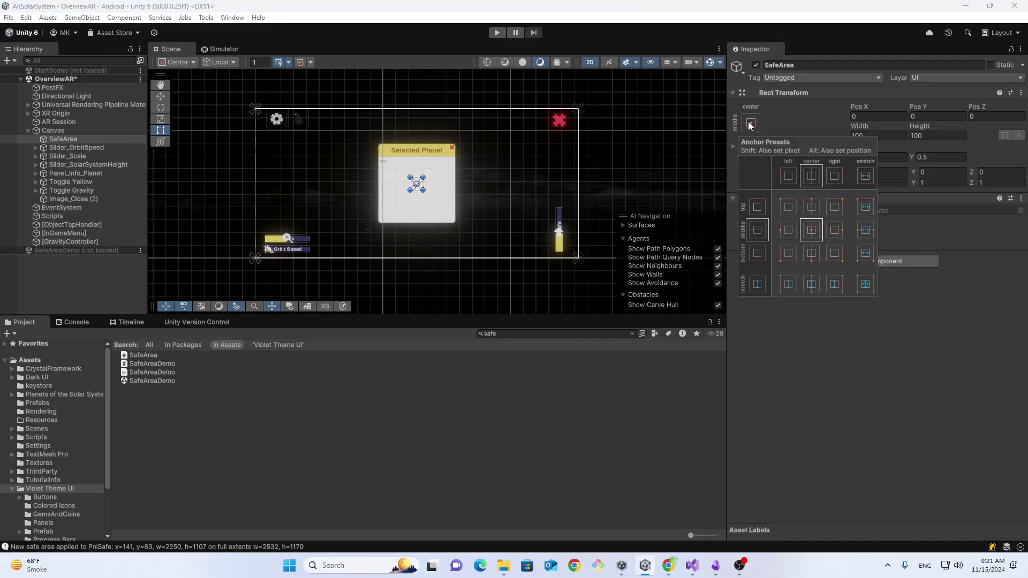
click(864, 287)
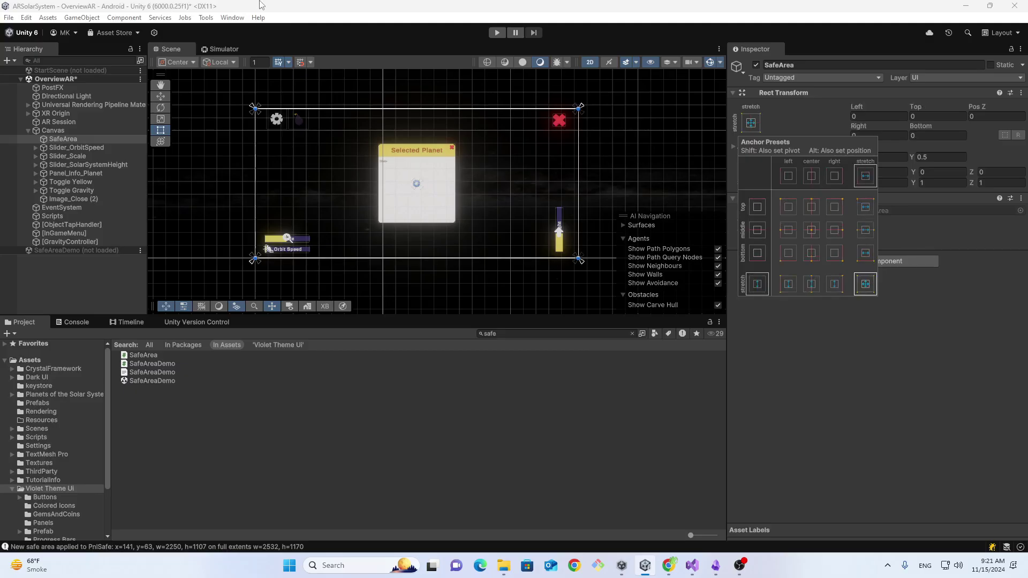
Shift-select Slider_OrbitSpeed through Image_Close (2) and drop all seven onto SafeArea.
click(60, 149)
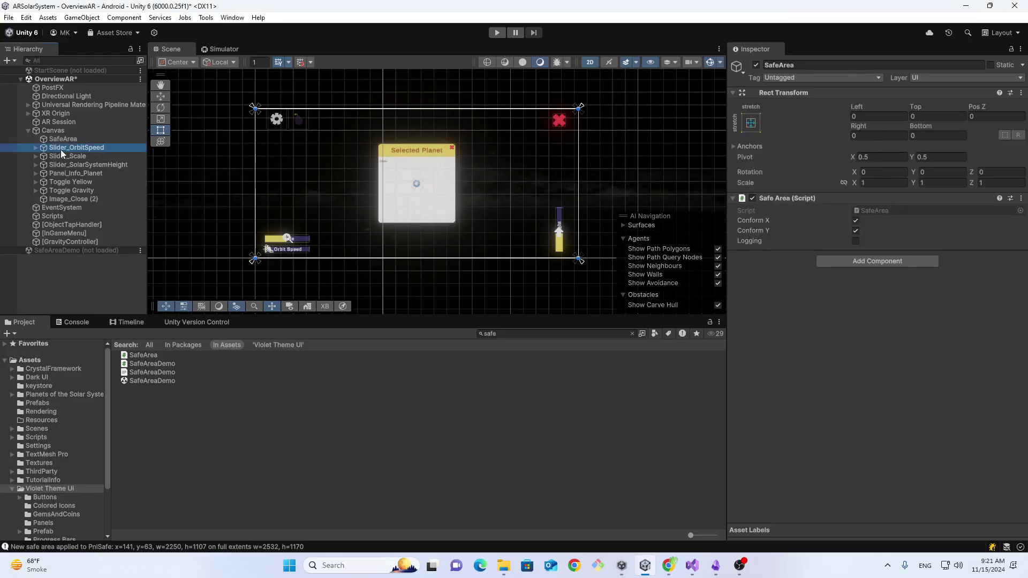
shift+click(69, 199)
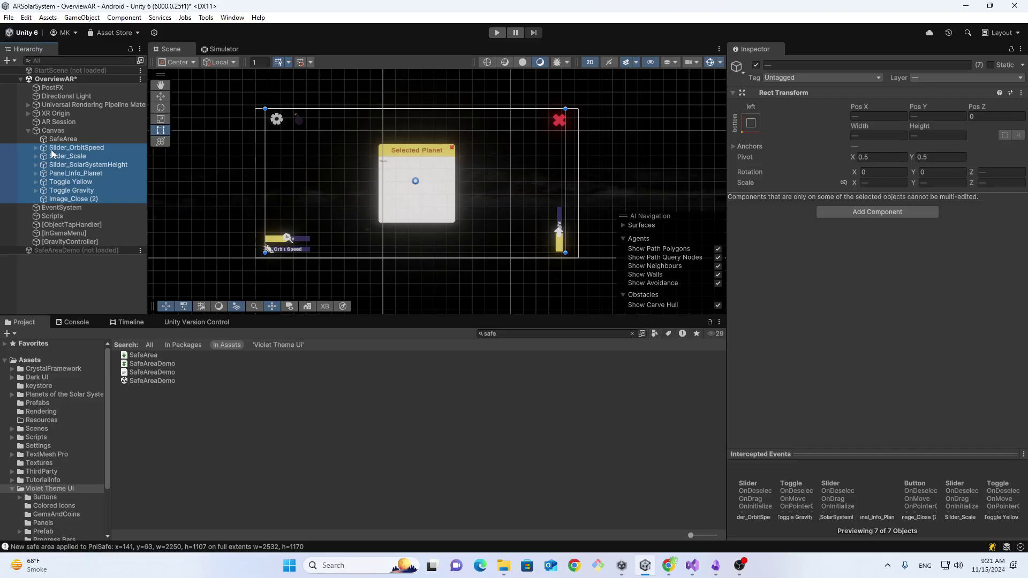
drag(61, 143, 62, 139)
click(63, 139)
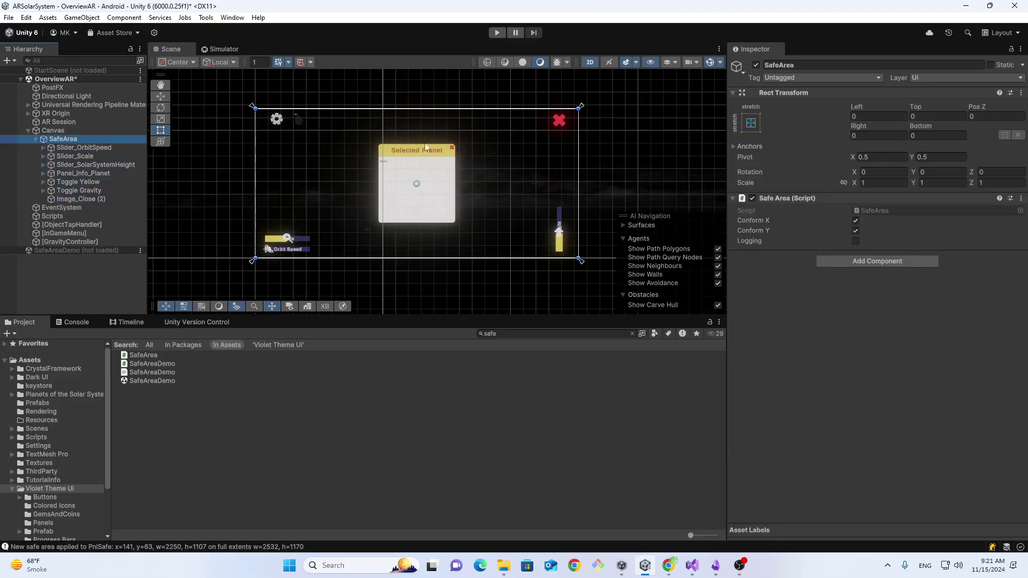
click(61, 139)
click(64, 148)
Anchor Toggle Yellow top-left and Image_Close (2) top-right, also snapping their positions.
click(81, 157)
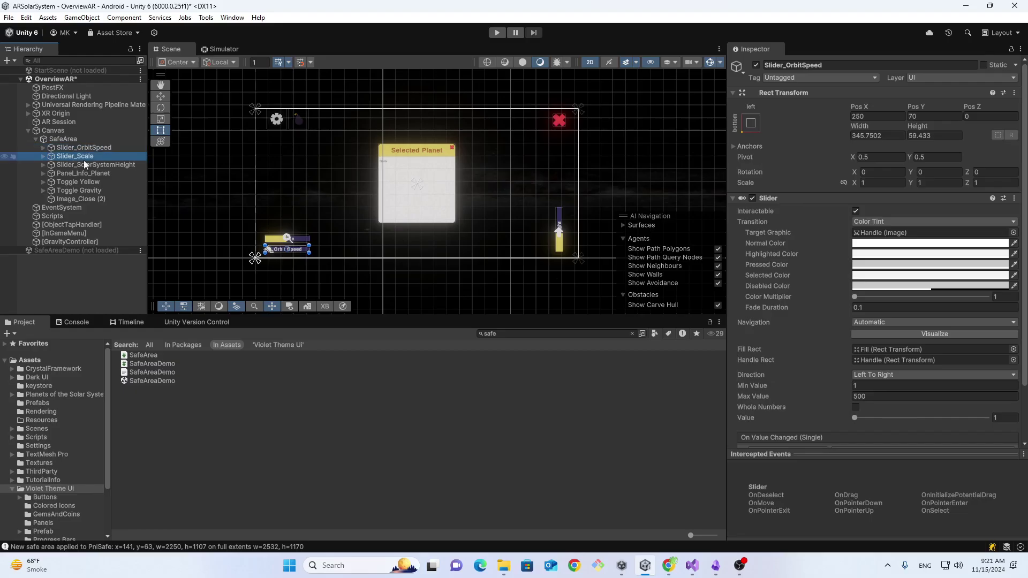
click(85, 165)
click(278, 125)
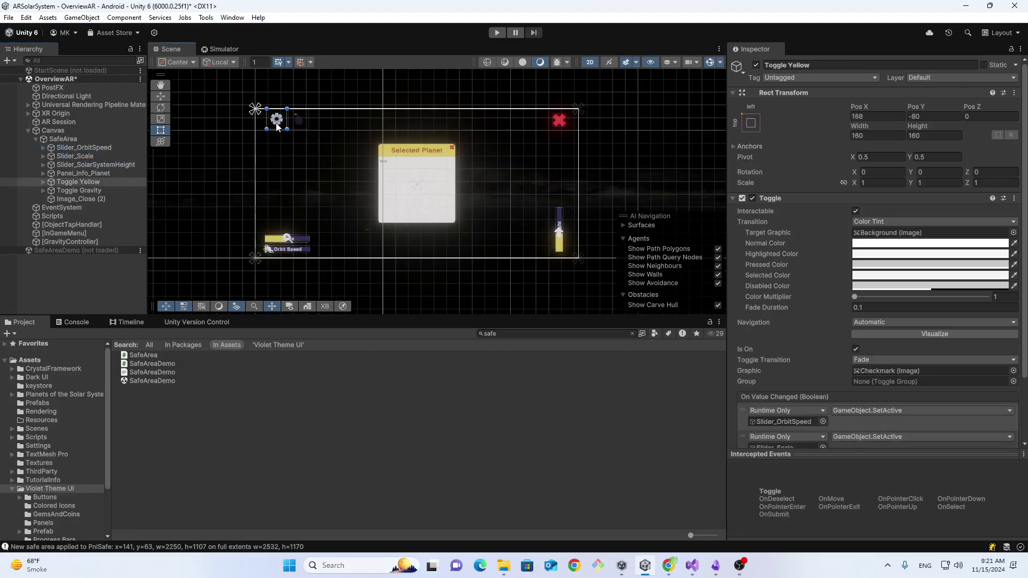
key(w)
click(750, 124)
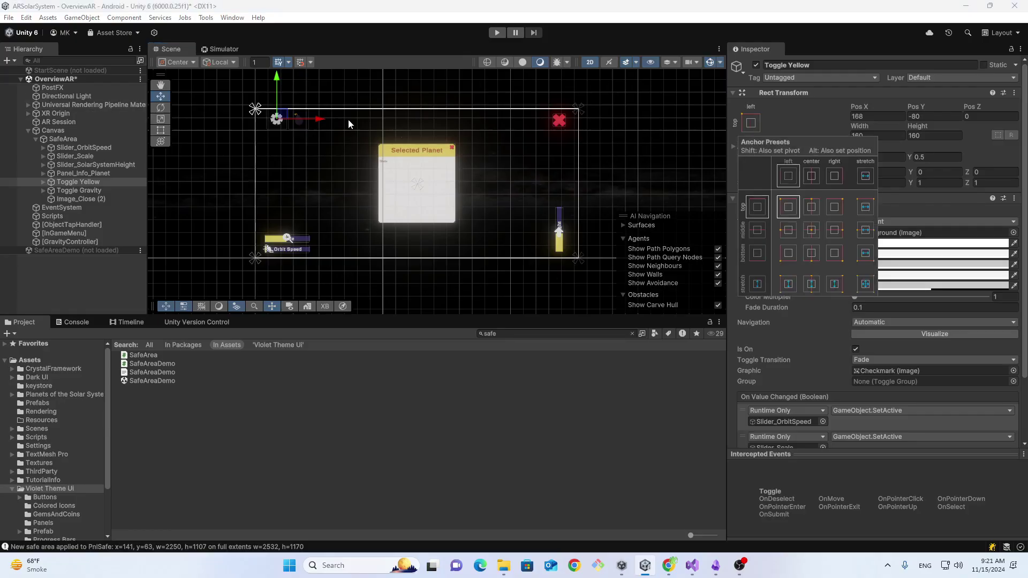
key(shift+alt)
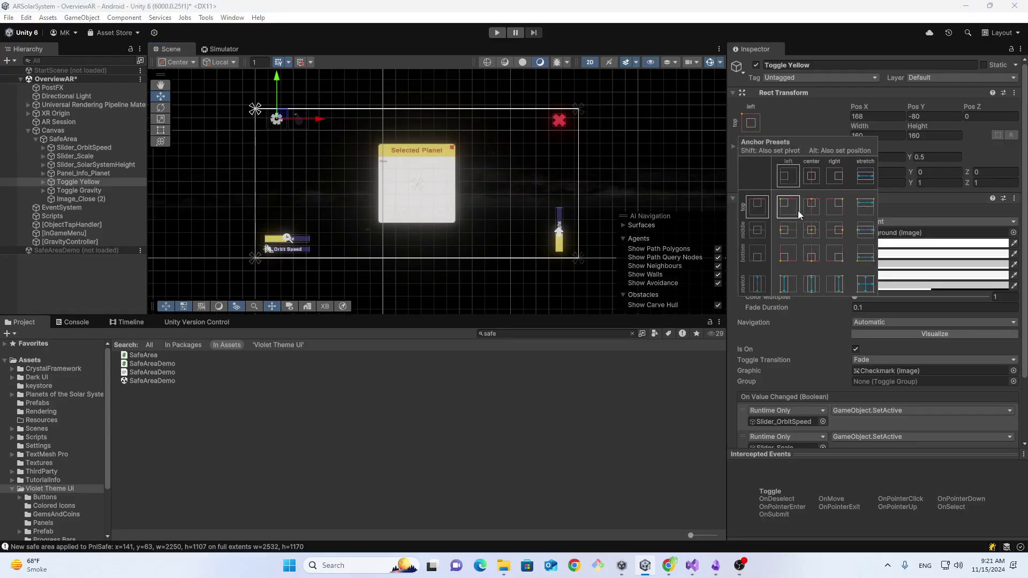
alt+click(787, 210)
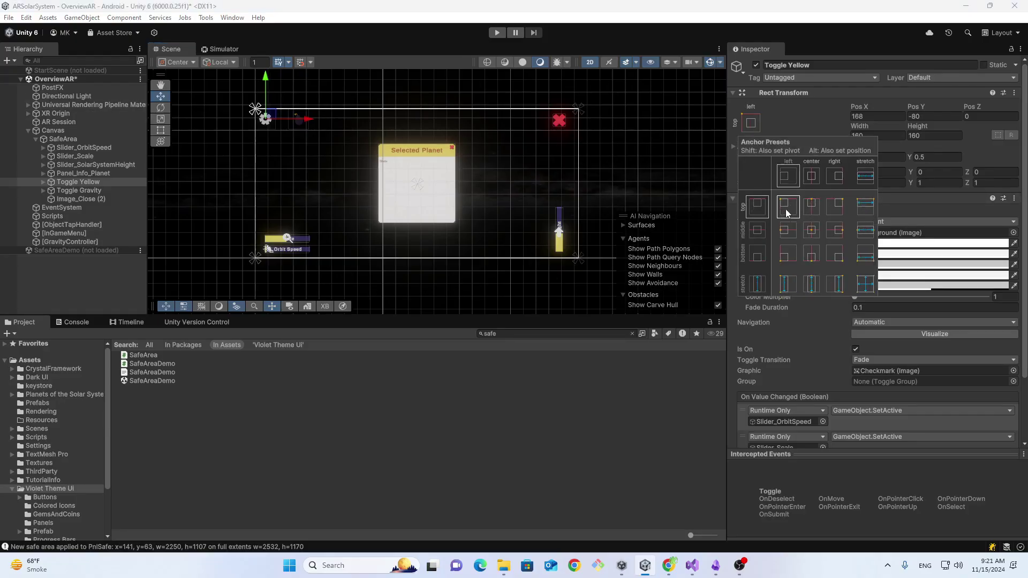
click(92, 199)
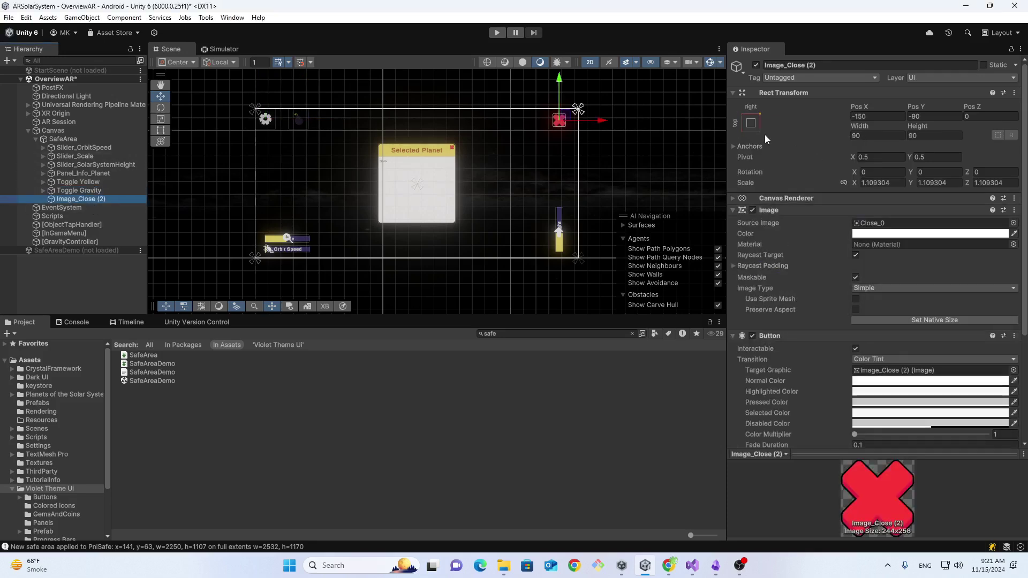
click(751, 123)
alt+click(836, 208)
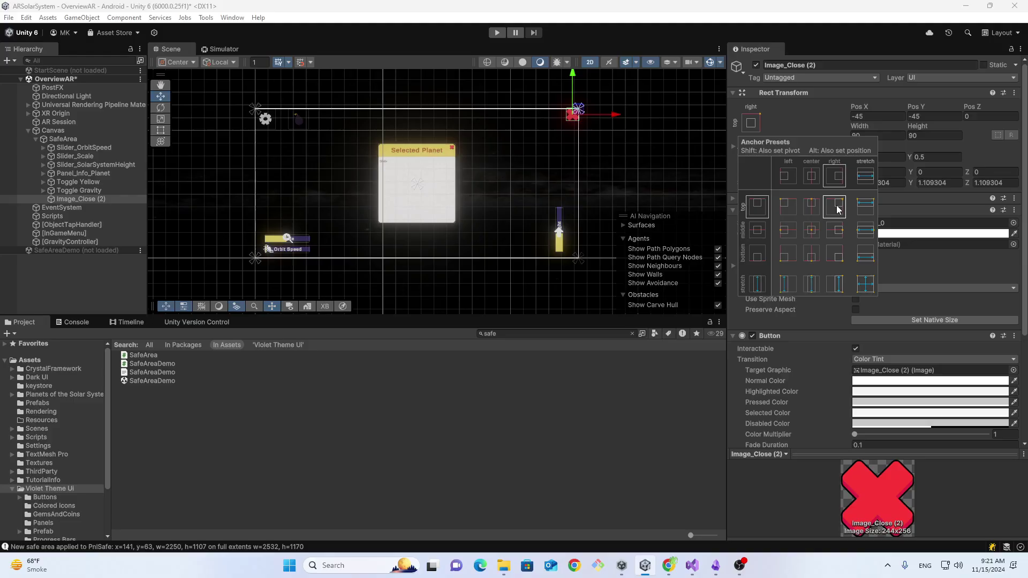
Anchor Slider_SolarSystemHeight bottom-right, save the scene, and play it in the Simulator.
click(88, 190)
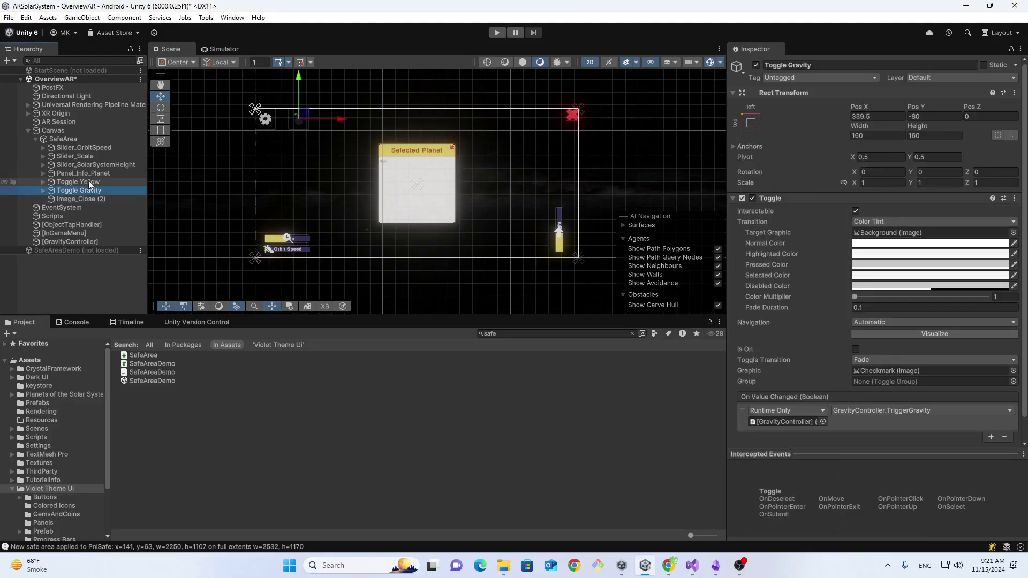
click(88, 182)
click(90, 174)
click(85, 163)
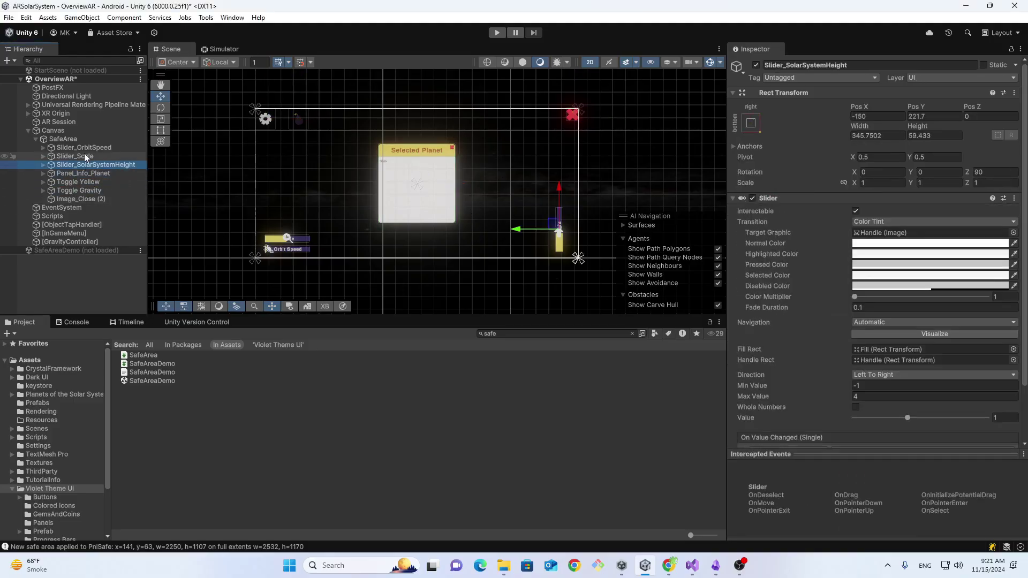
click(751, 124)
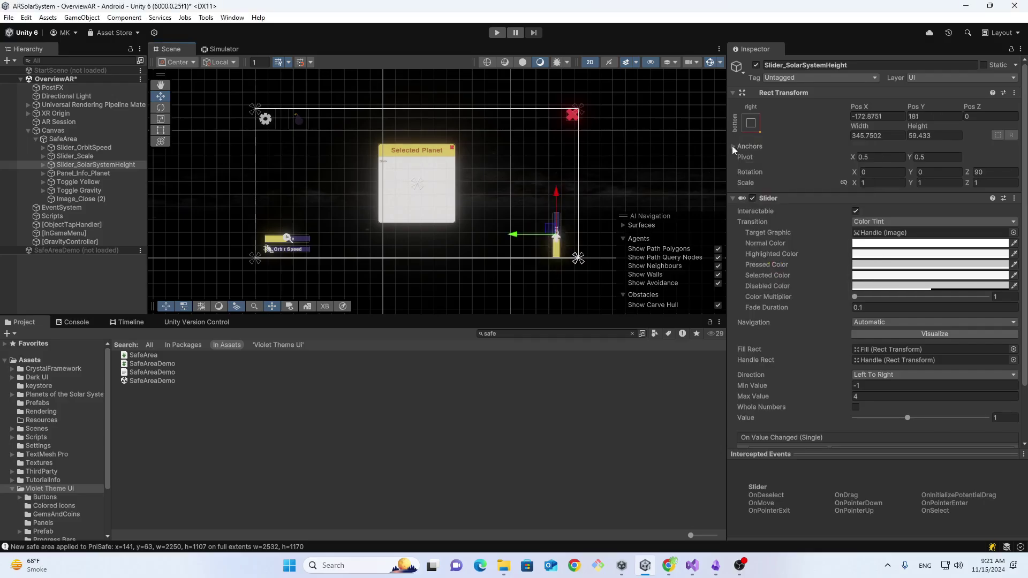
click(751, 123)
alt+click(836, 254)
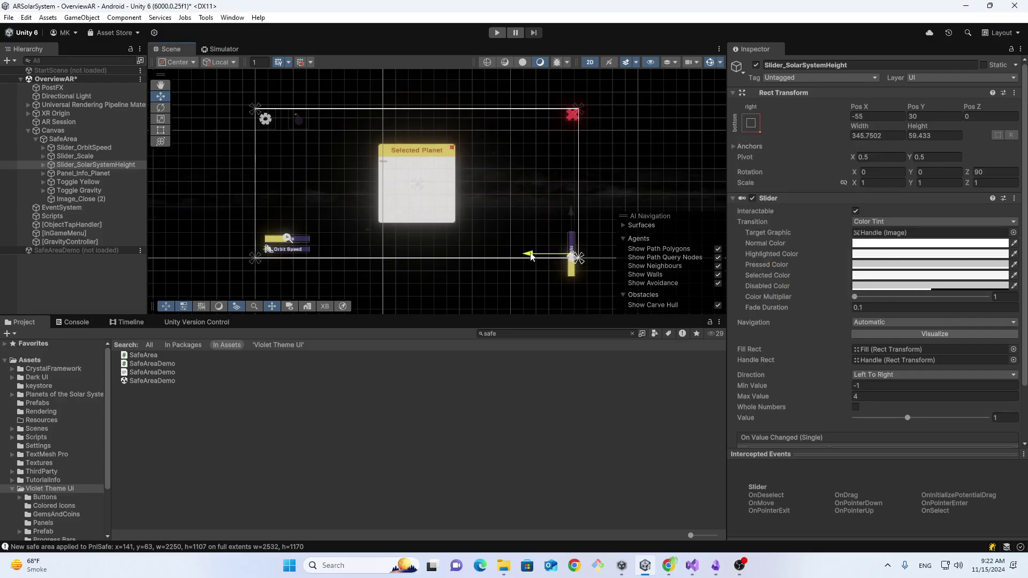
key(f)
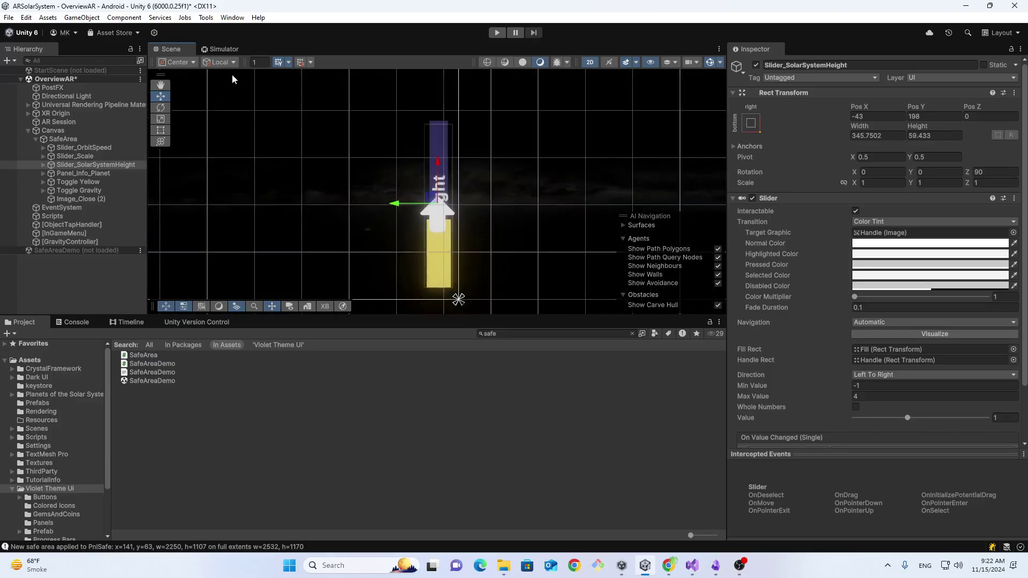
click(224, 49)
key(ctrl+s)
click(498, 32)
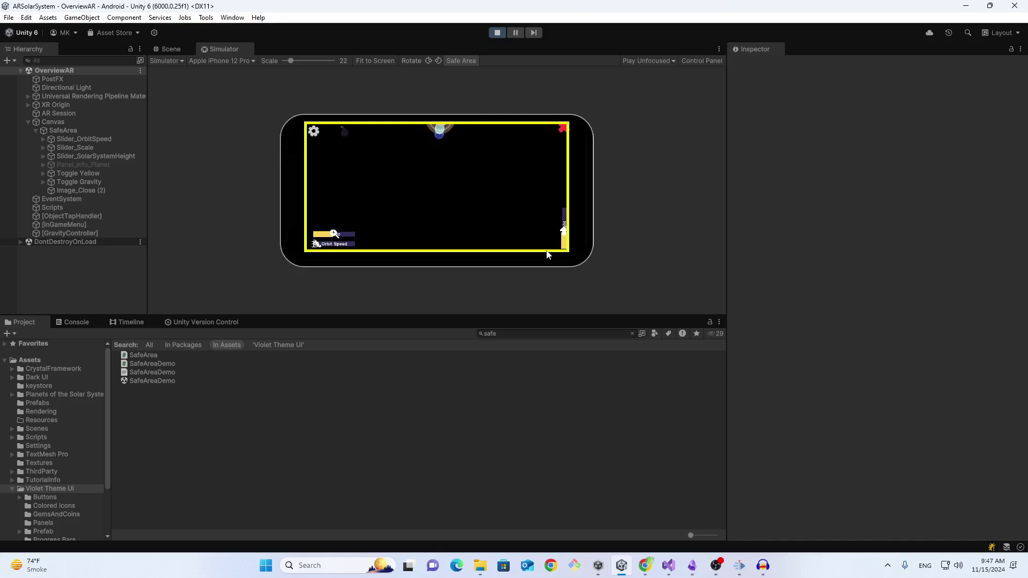
Turn off the Safe Area outline during play, check the Scene view, then reselect SafeArea.
click(459, 61)
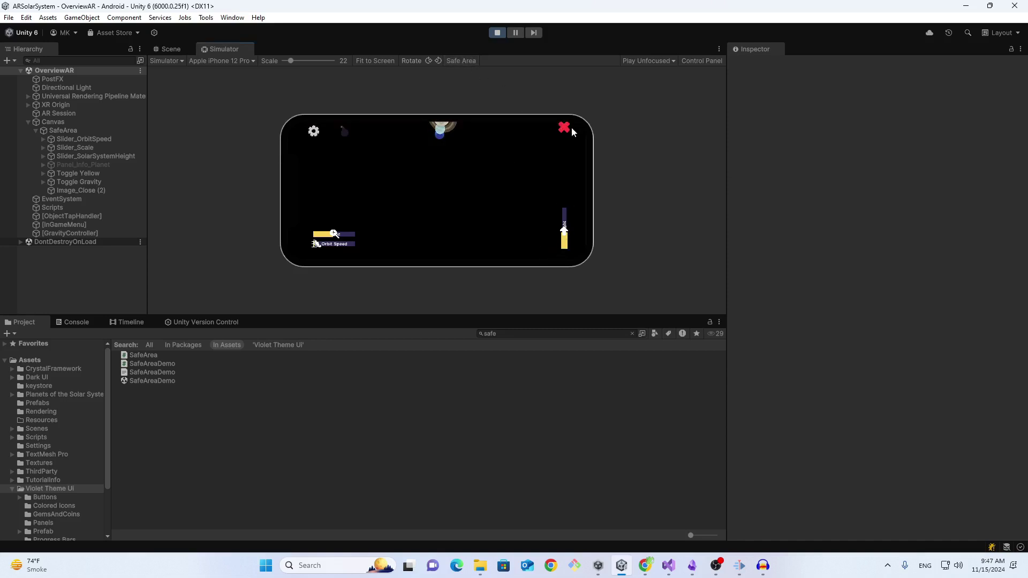
click(174, 47)
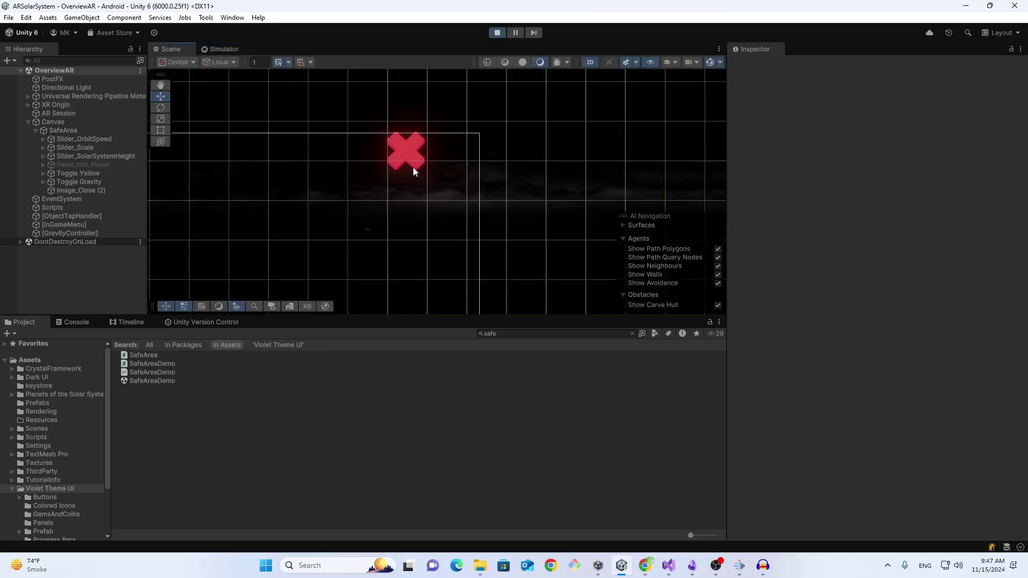
click(215, 49)
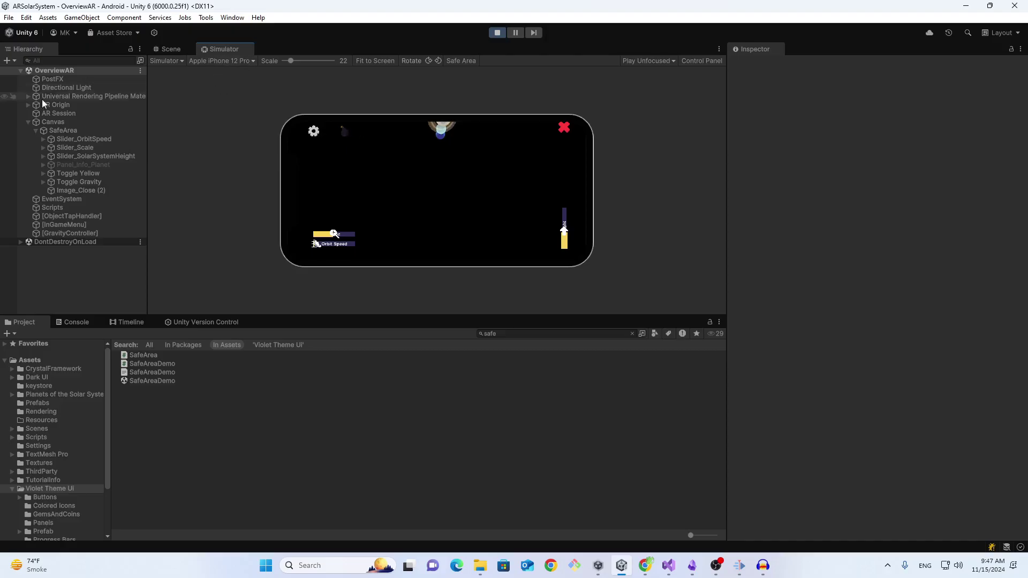
click(56, 129)
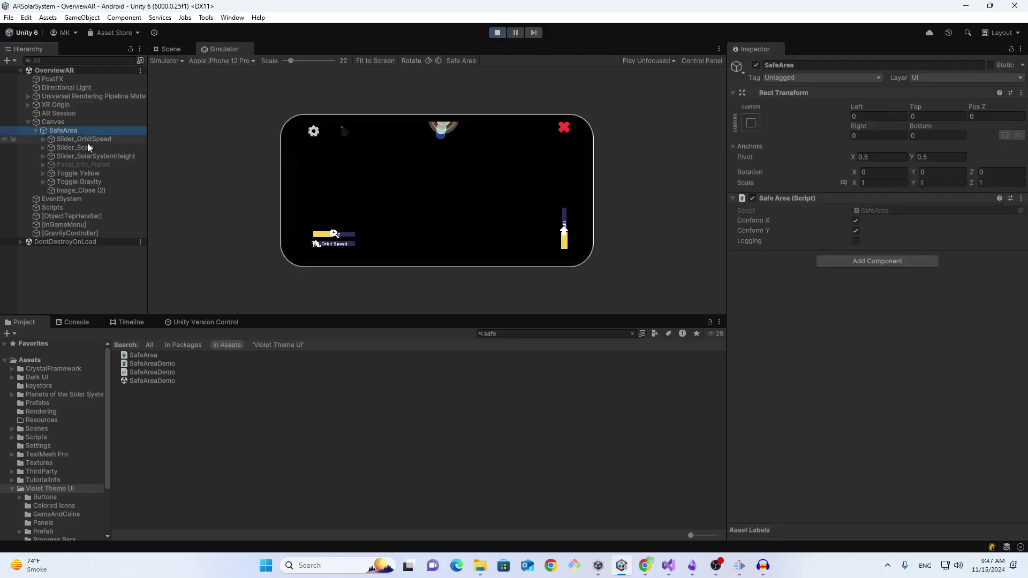
click(85, 183)
click(69, 131)
Preview the running UI on the simulated Apple iPhone 13 Pro, then the iPhone 12 Pro Max.
click(247, 60)
click(245, 107)
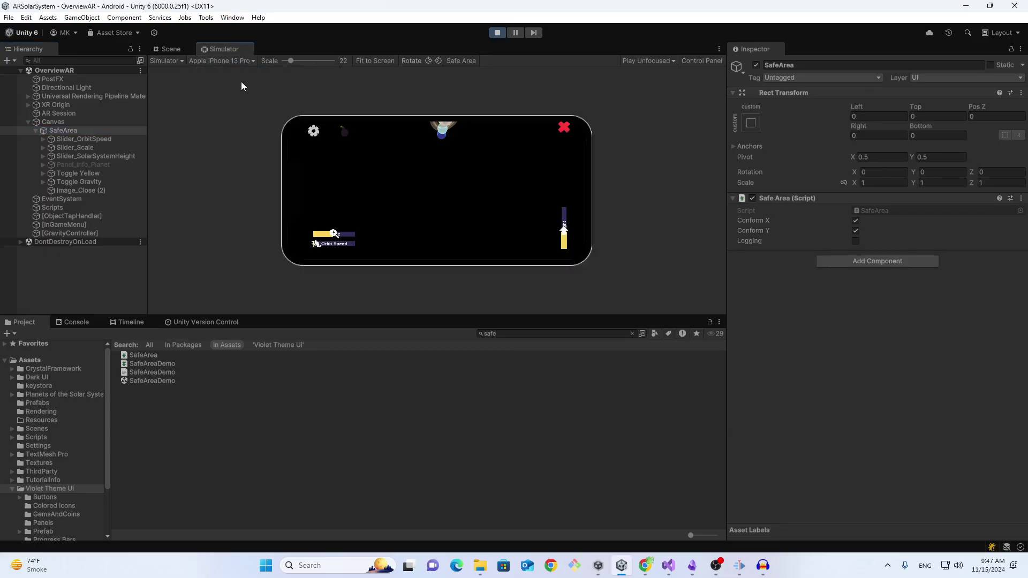
click(233, 61)
scroll(248, 114, up, 2)
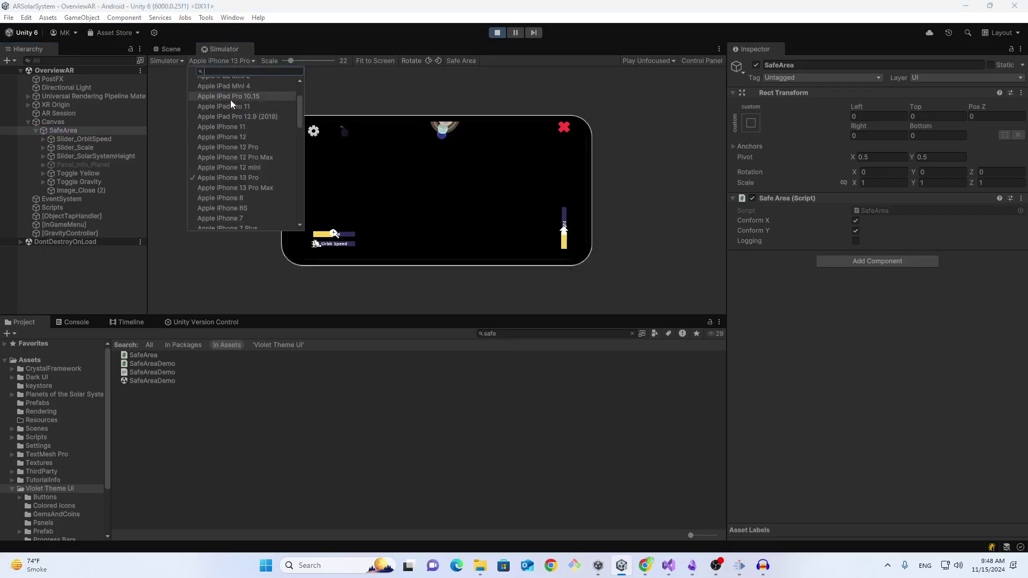
key(Escape)
click(216, 61)
click(229, 145)
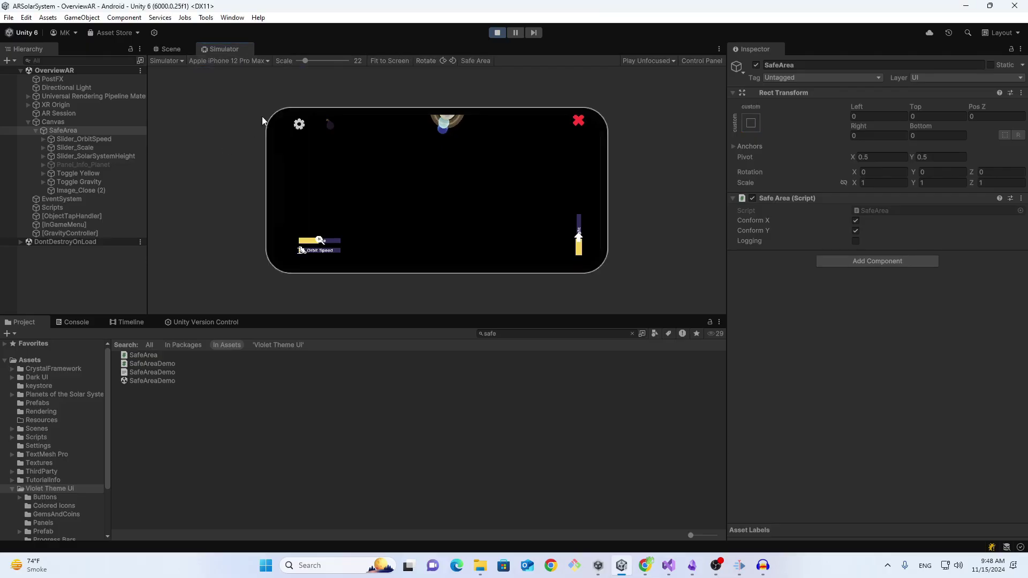
Switch the Simulator to Google Pixel XL, OnePlus 6T, and finally Apple iPad (5th gen).
click(261, 62)
scroll(241, 139, down, 3)
click(238, 185)
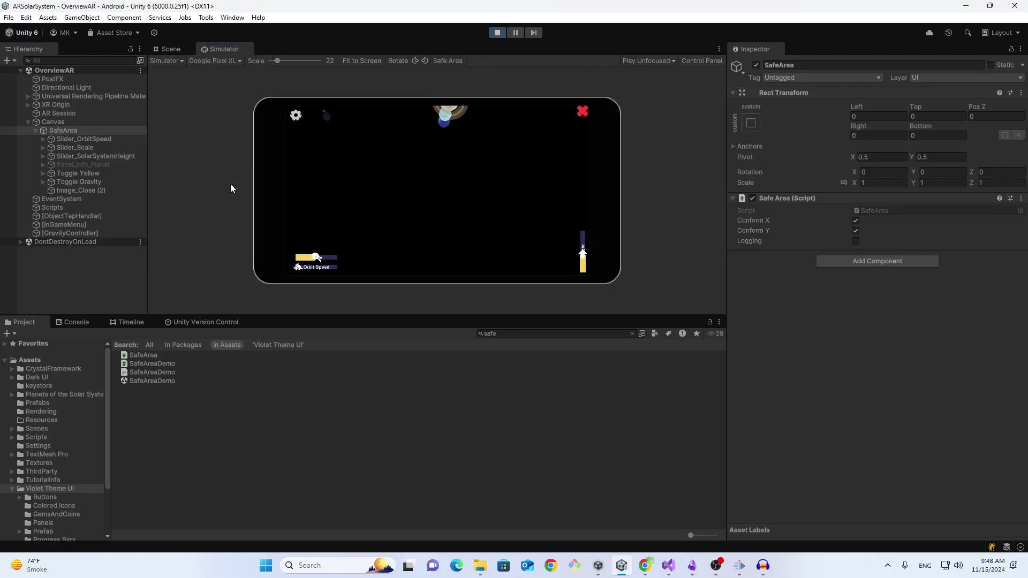
click(218, 61)
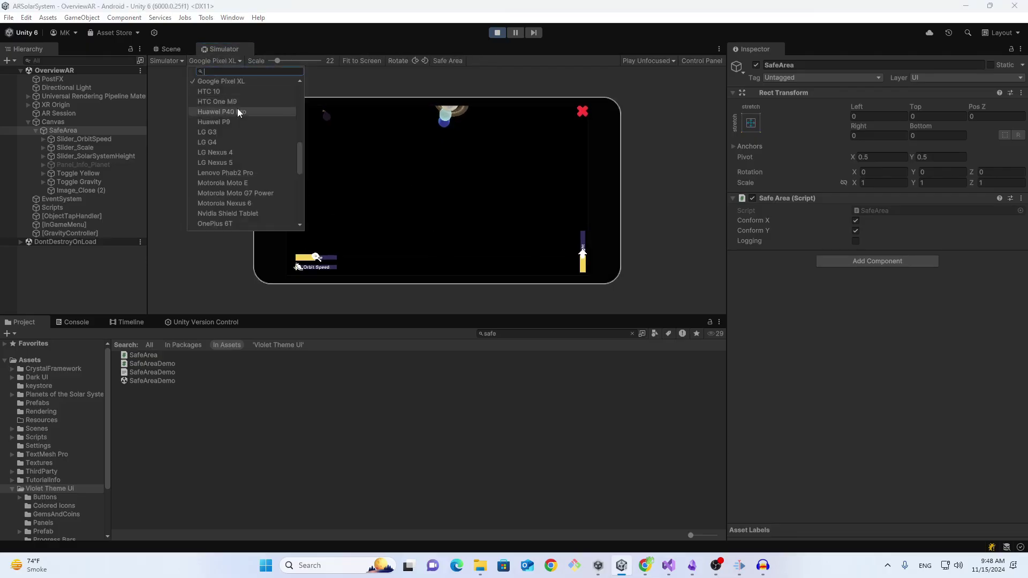
click(229, 192)
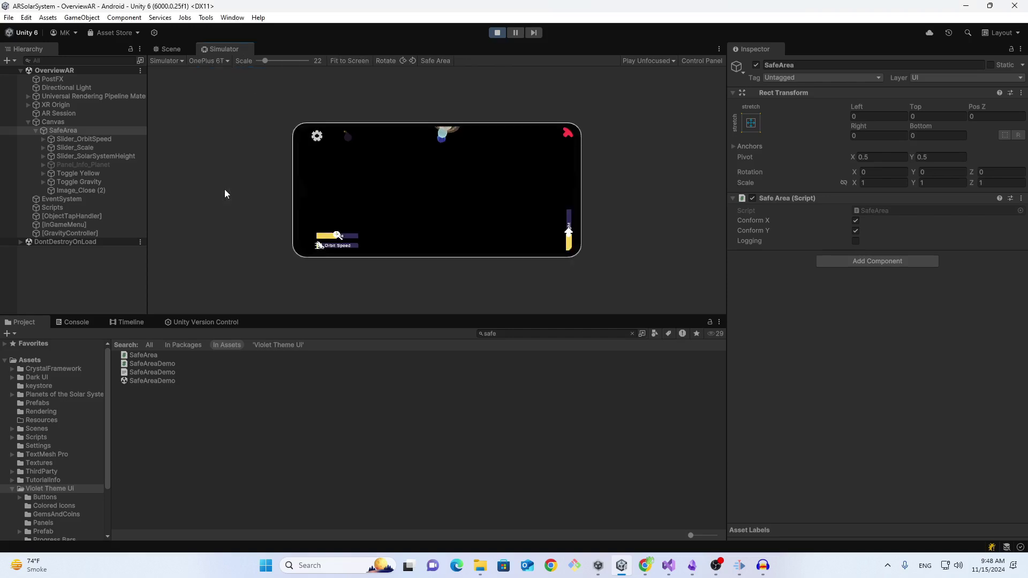
click(229, 61)
scroll(268, 134, up, 5)
click(265, 81)
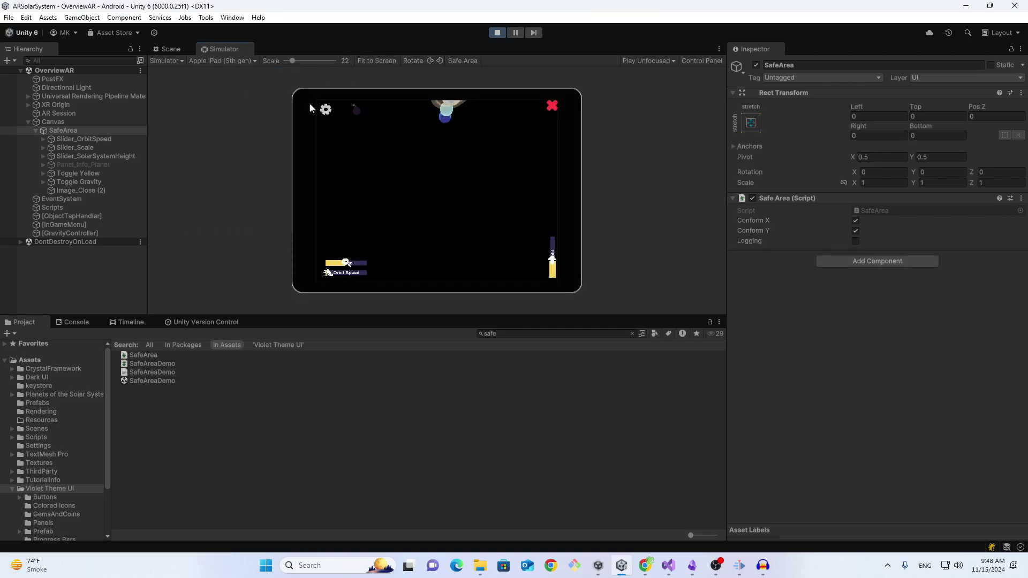